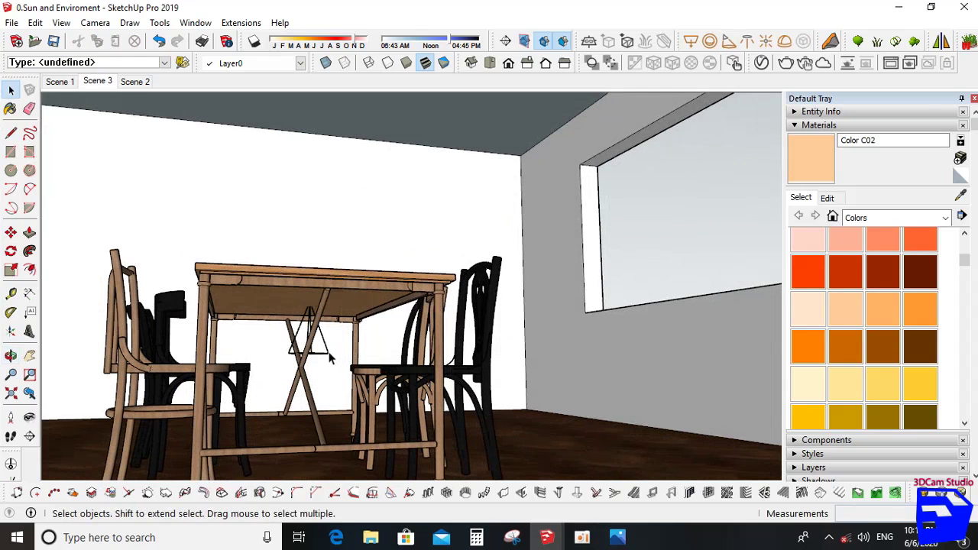
Step: Raise the selected spotlight about 426 mm so that it sits above the tabletop
middle_click_drag(329, 353, 320, 385)
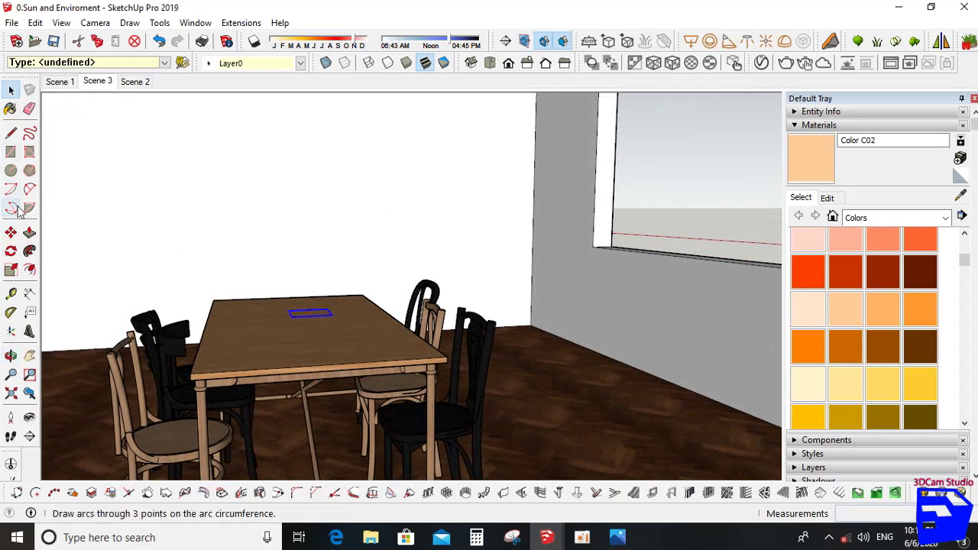
left_click(11, 232)
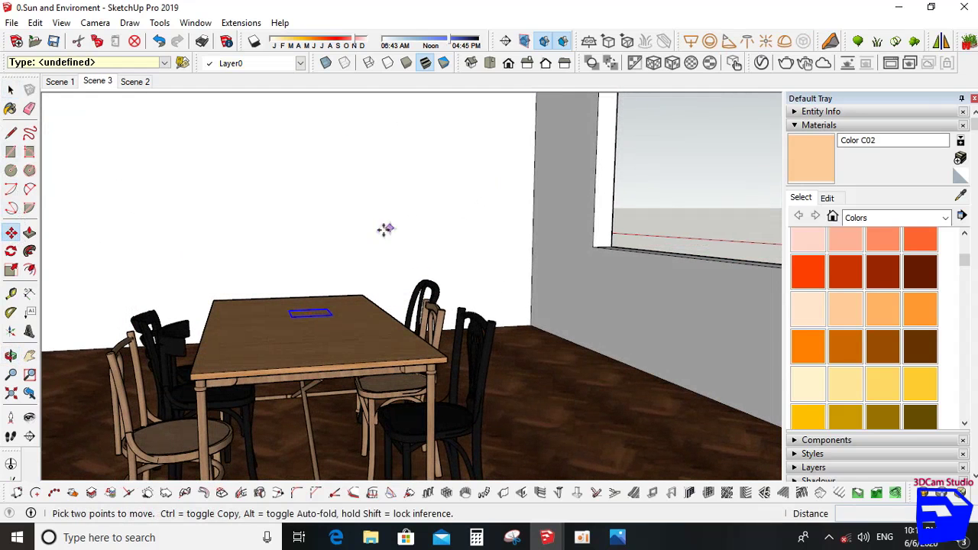
left_click(343, 256)
left_click(343, 217)
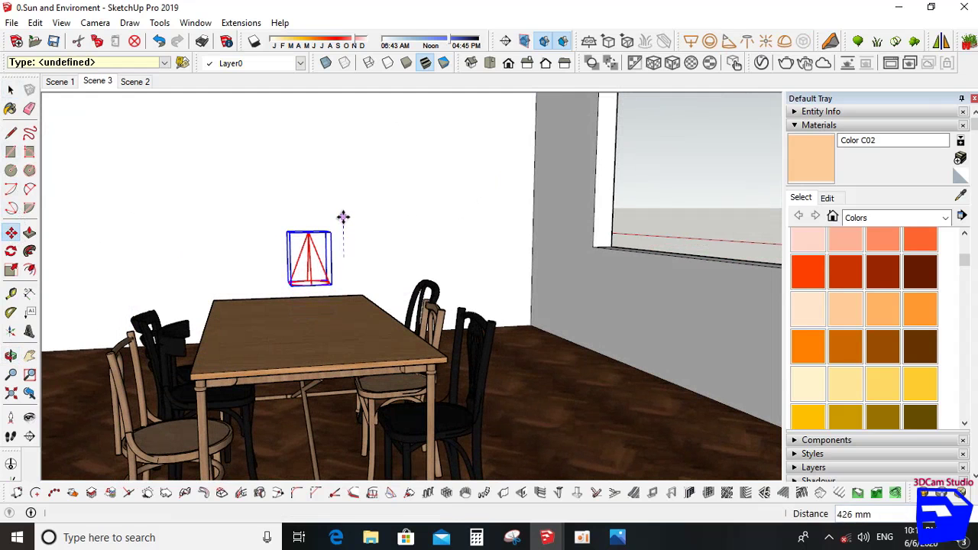
key("space")
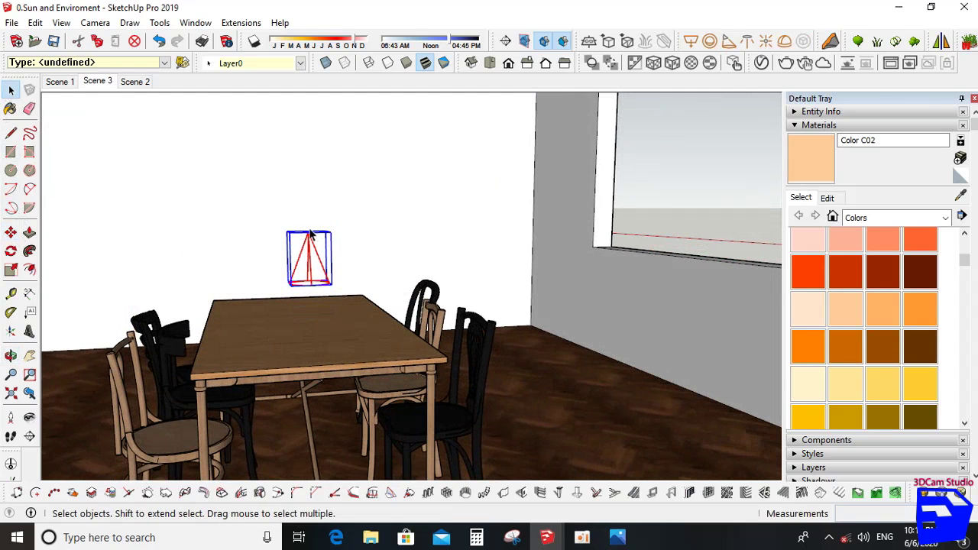
Step: Move the spotlight about 1325 mm lengthwise along the table, past its end
middle_click_drag(310, 235, 509, 336)
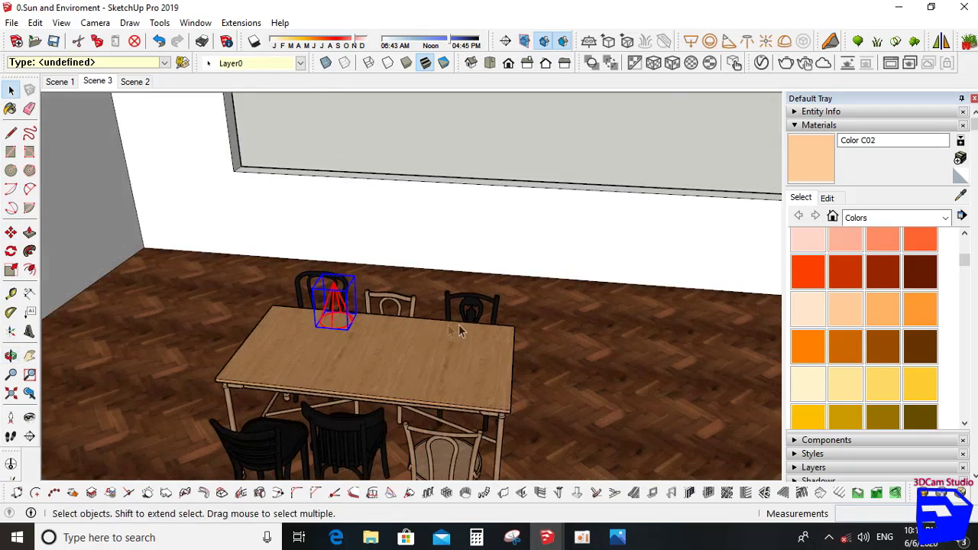
middle_click_drag(420, 365, 468, 399)
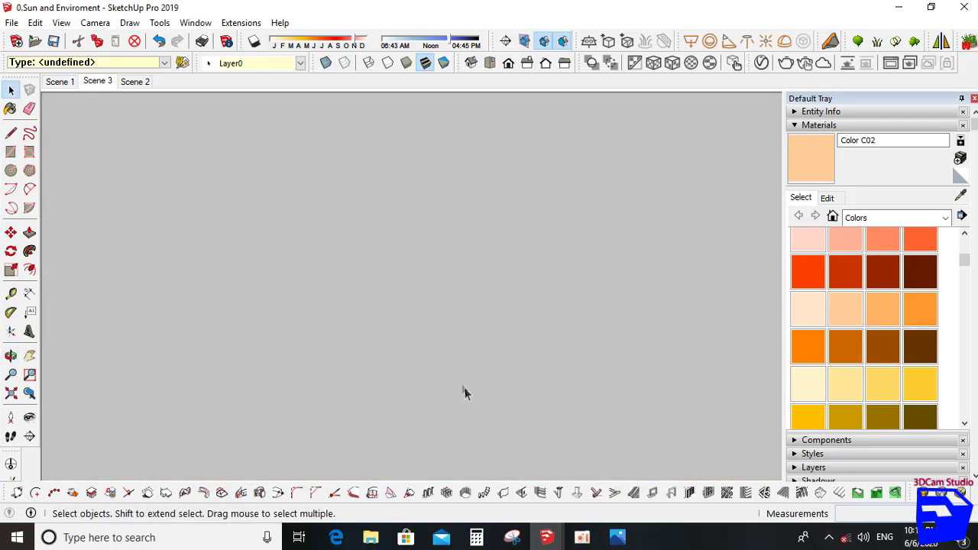
mouse_move(366, 278)
middle_mouse_down()
mouse_move(351, 275)
mouse_move(371, 303)
mouse_move(383, 279)
middle_mouse_up()
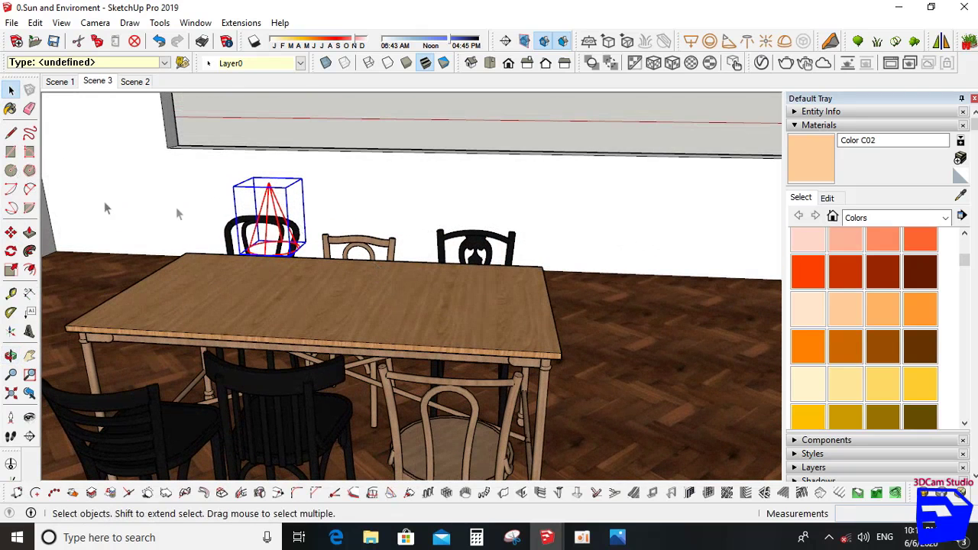
left_click(11, 231)
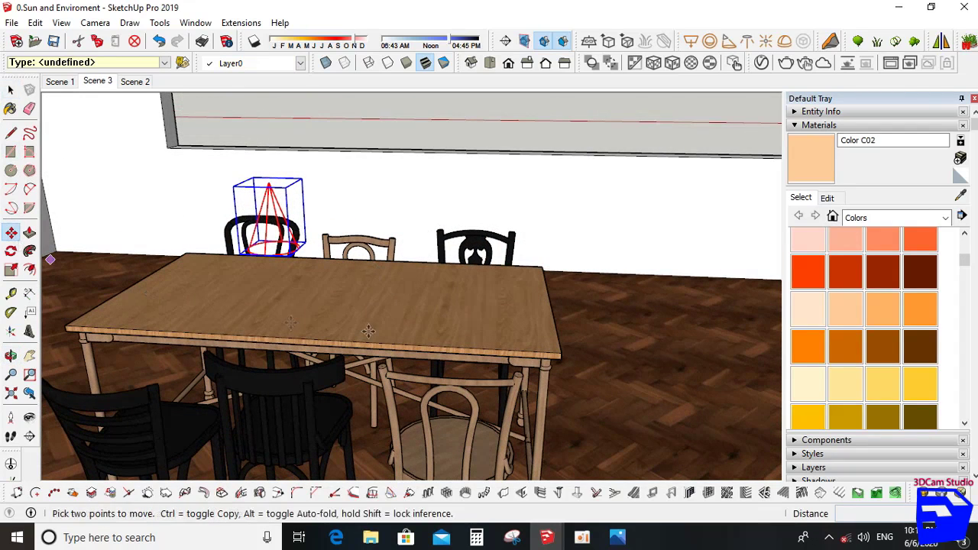
left_click(256, 308)
left_click(616, 328)
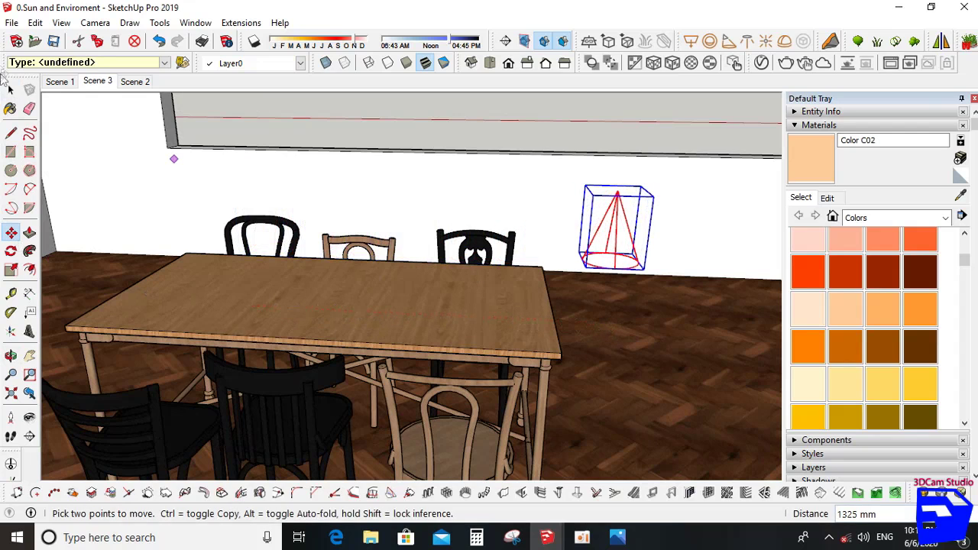
left_click(10, 91)
left_click(11, 90)
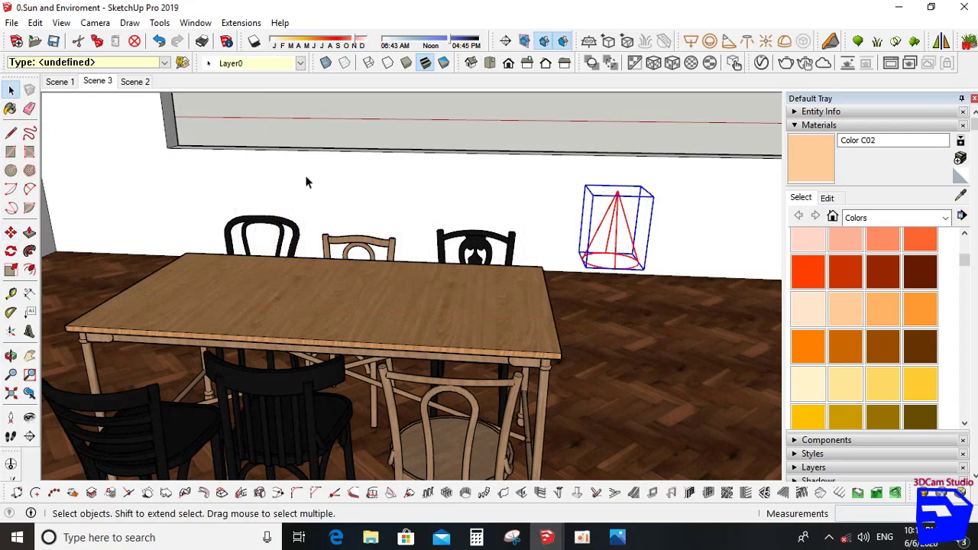
Step: Rotate the spotlight 90 degrees in the plane parallel to the window wall, with its cone opening facing the table
middle_click_drag(301, 305, 225, 290)
middle_click_drag(359, 328, 498, 367)
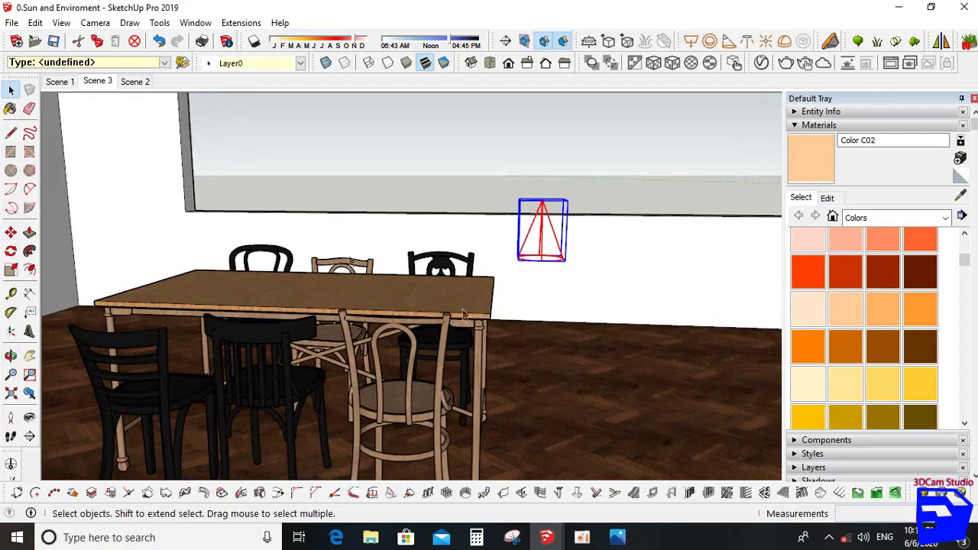
scroll(523, 298, "down", 3)
scroll(524, 290, "up", 3)
scroll(523, 291, "up", 2)
middle_click_drag(365, 237, 355, 252)
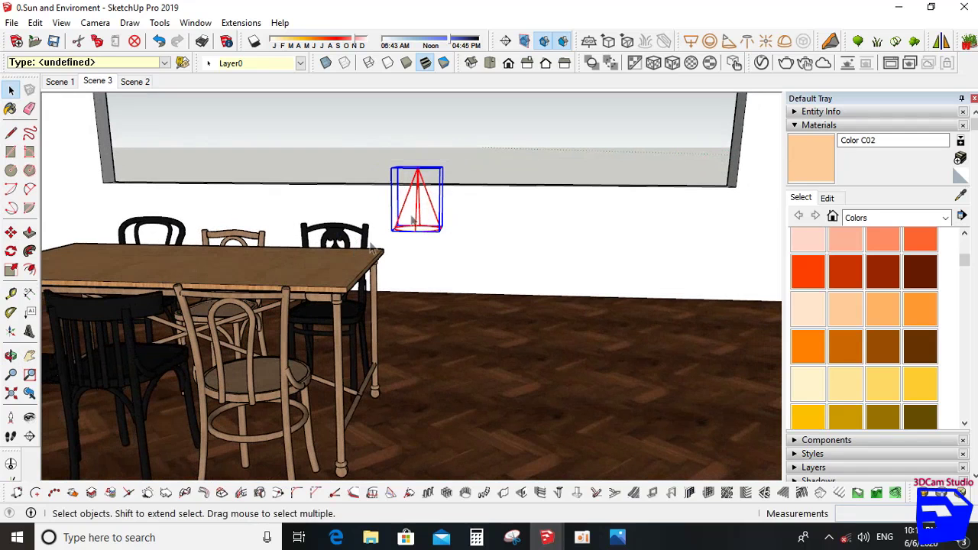
left_click(16, 253)
left_click(484, 245)
left_click(562, 244)
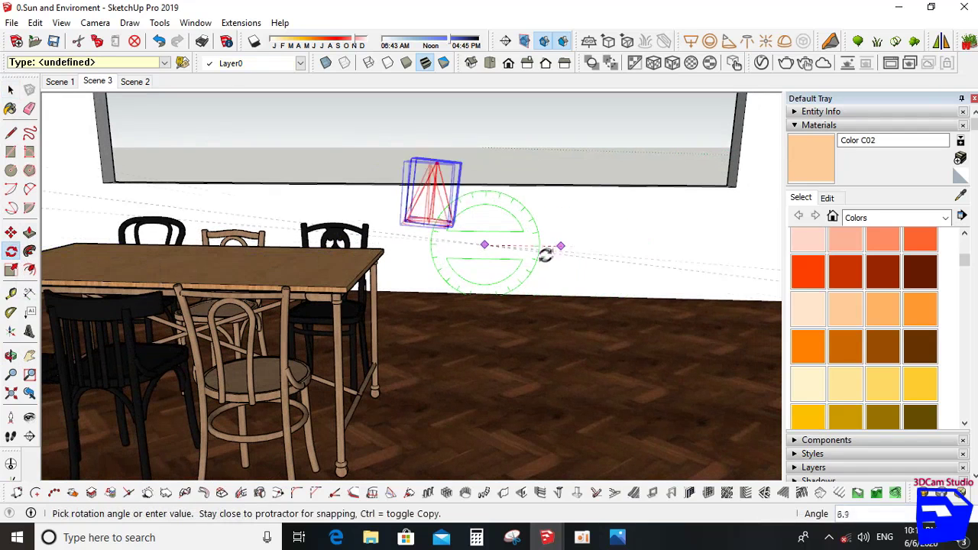
left_click(481, 270)
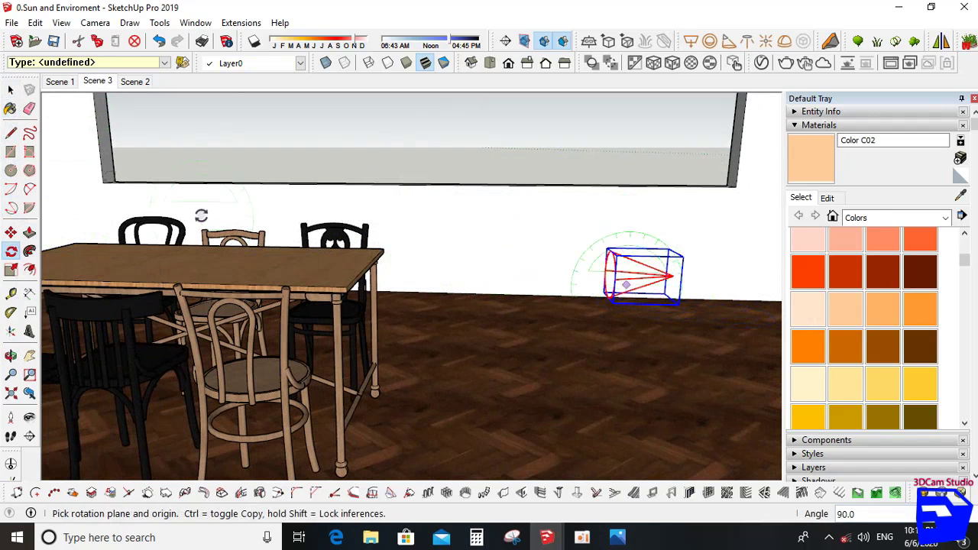
left_click(11, 90)
Step: Move the spotlight about 825 mm horizontally back toward the end of the table
left_click(11, 233)
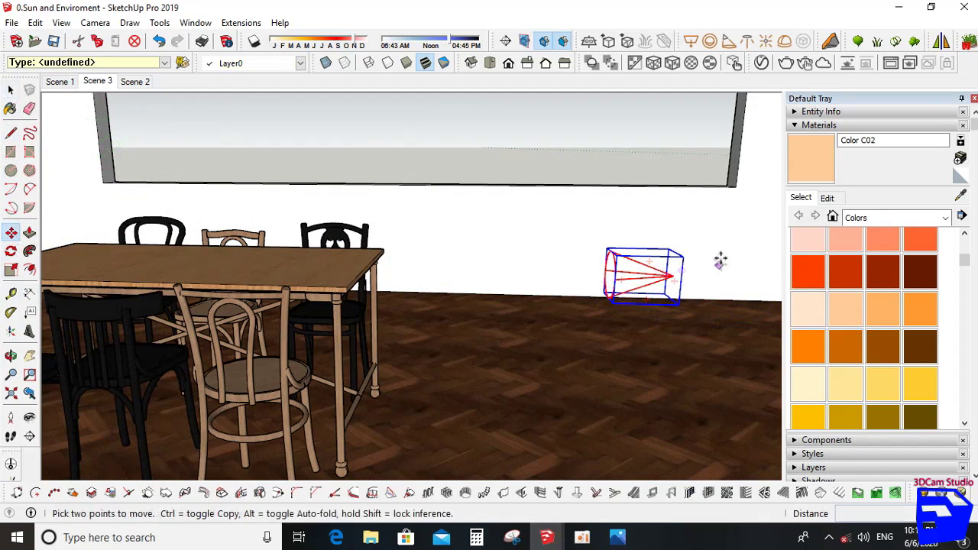
left_click(716, 237)
key("Escape")
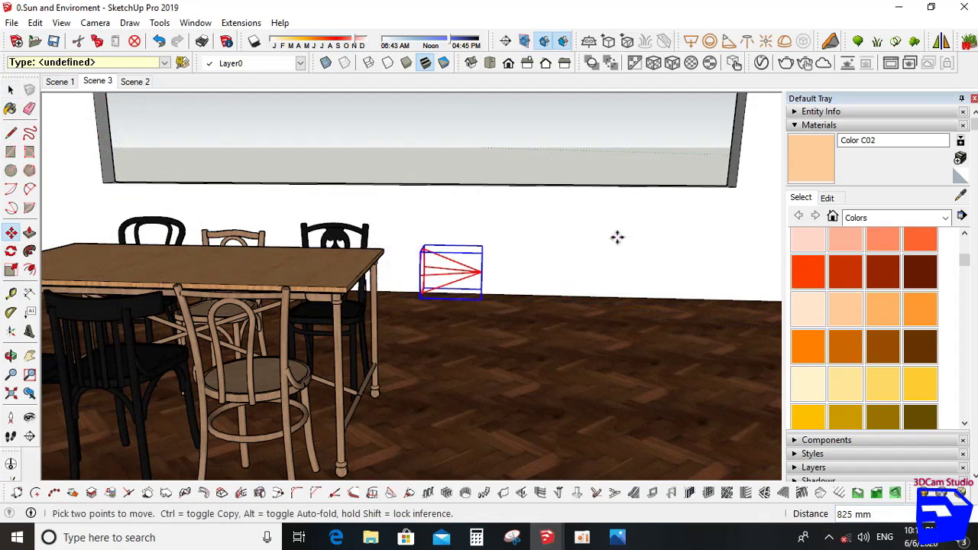
Step: Tilt the spotlight 30 degrees so that its cone opens upward toward the table
left_click(10, 253)
left_click_drag(565, 247, 623, 248)
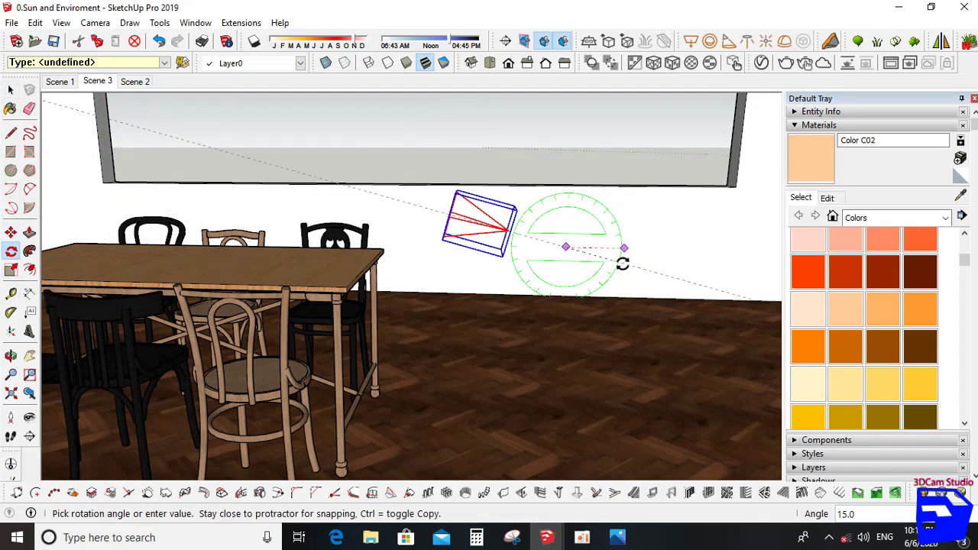
left_click(622, 279)
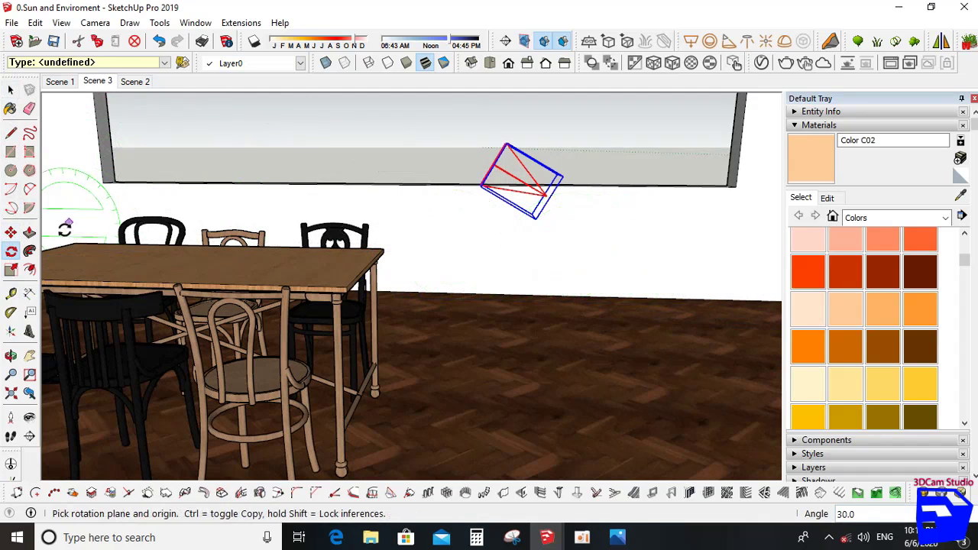
Step: Lower the spotlight close to the floor beside the table and shift it about 184 mm toward the table
left_click(10, 233)
left_click(596, 222)
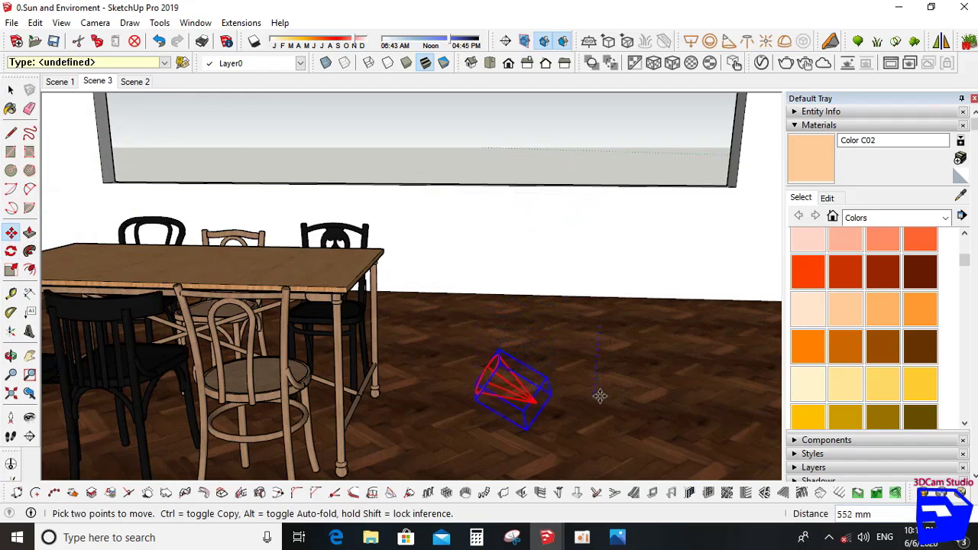
left_click(615, 417)
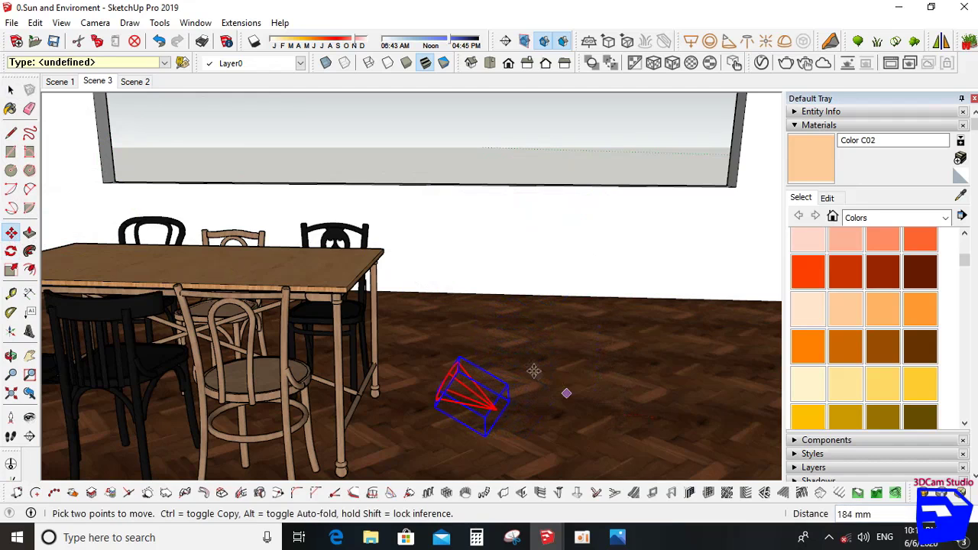
Step: Rotate the spotlight further in the same plane so that its cone points more steeply upward
left_click(10, 251)
left_click(462, 239)
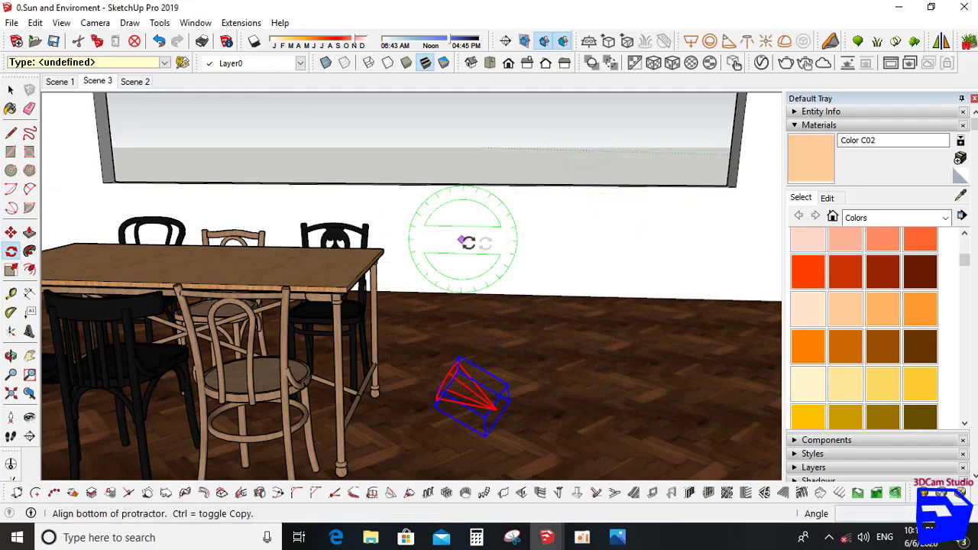
left_click(514, 242)
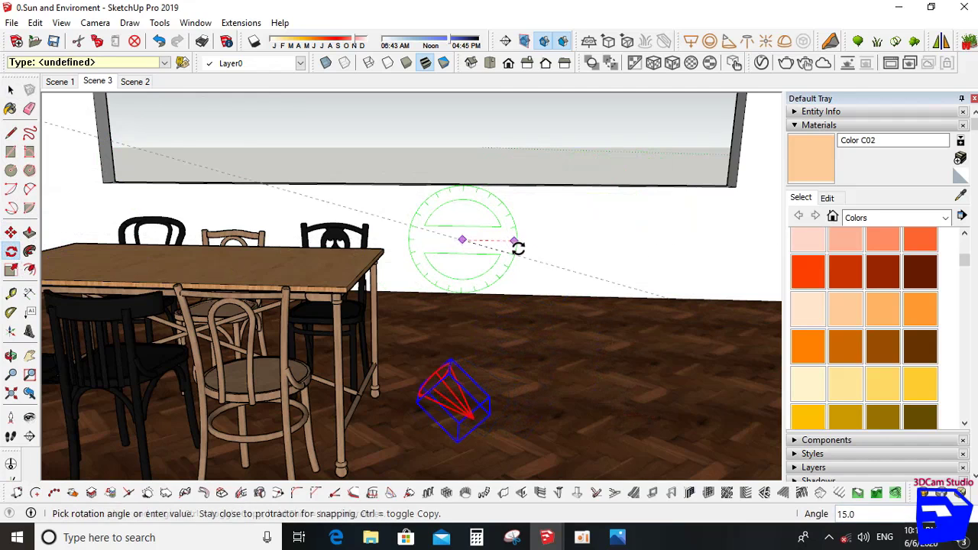
left_click(518, 247)
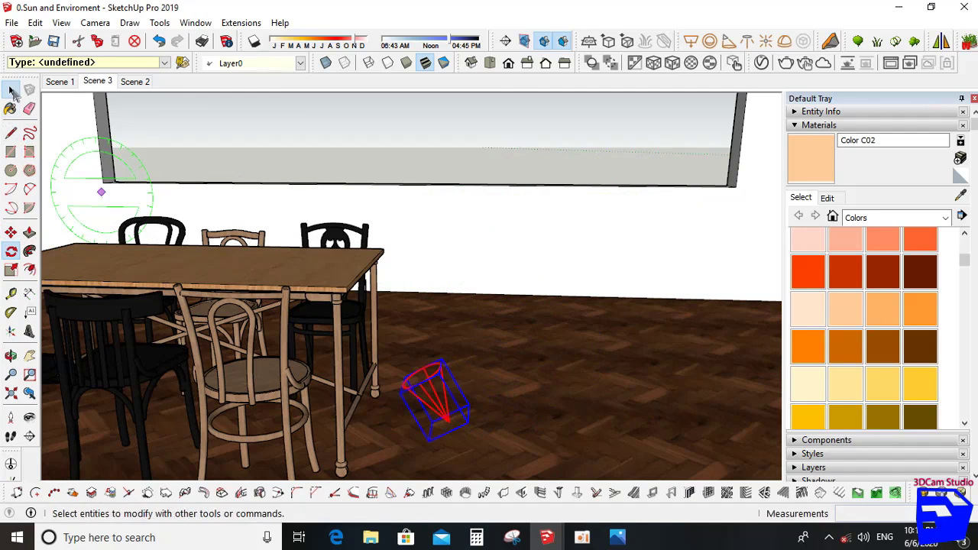
left_click(11, 91)
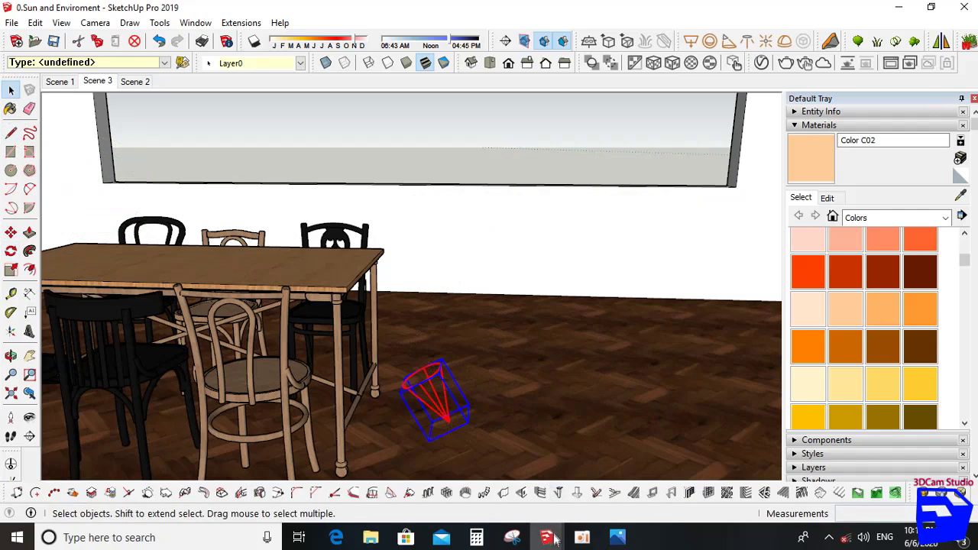
Step: In the V-Ray Asset Editor, set the Spot Light intensity to 50000 and the SunLight intensity to 0.65
mouse_move(556, 540)
left_click(590, 467)
left_click(375, 112)
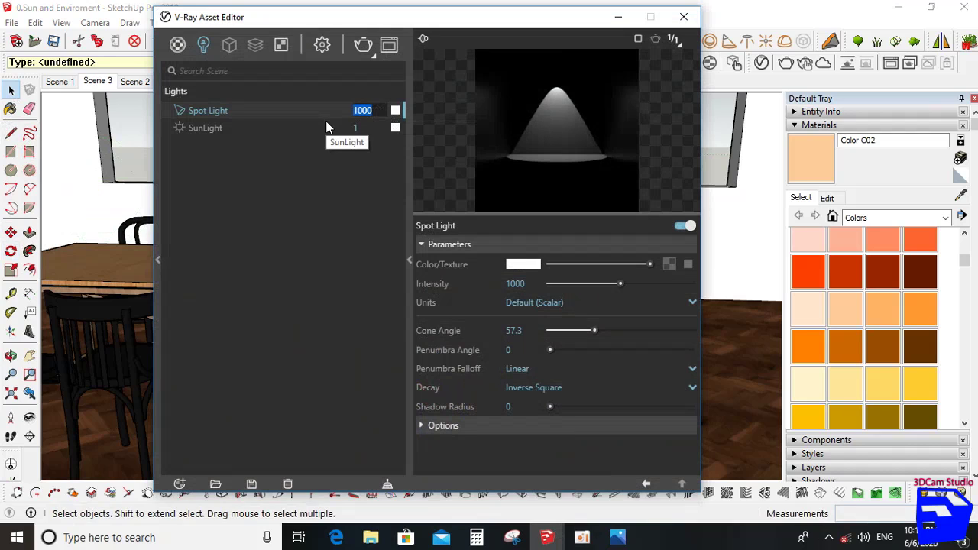
type("50000")
key("Tab")
type("0.65")
key("Return")
Step: Check the environment background and GI values in the V-Ray render settings
left_click(322, 44)
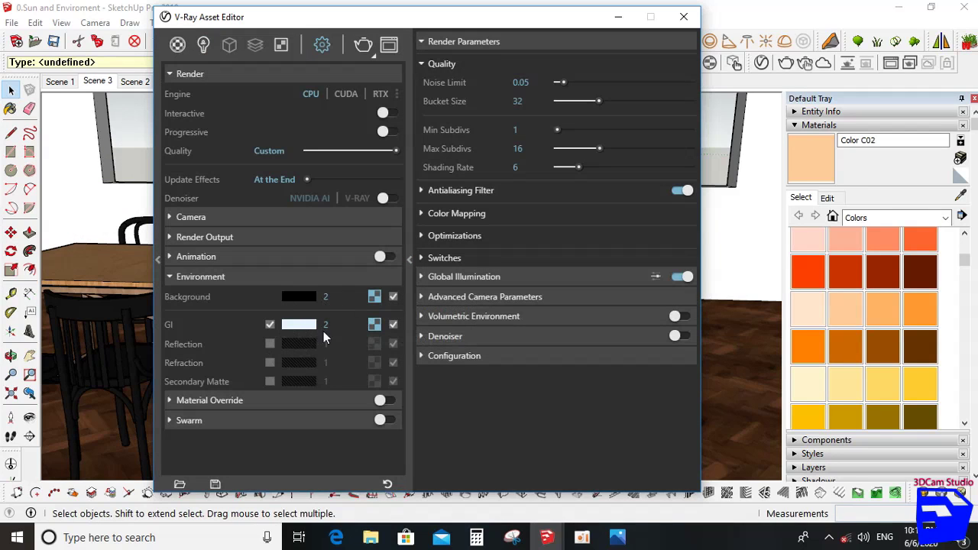
left_click(338, 295)
left_click(621, 18)
Step: Examine the spotlight's placement in front of the table's end from a low viewpoint near the floor
mouse_move(385, 188)
middle_mouse_down()
mouse_move(512, 227)
mouse_move(334, 266)
mouse_move(77, 262)
mouse_move(204, 266)
mouse_move(271, 295)
mouse_move(251, 266)
mouse_move(276, 267)
middle_mouse_up()
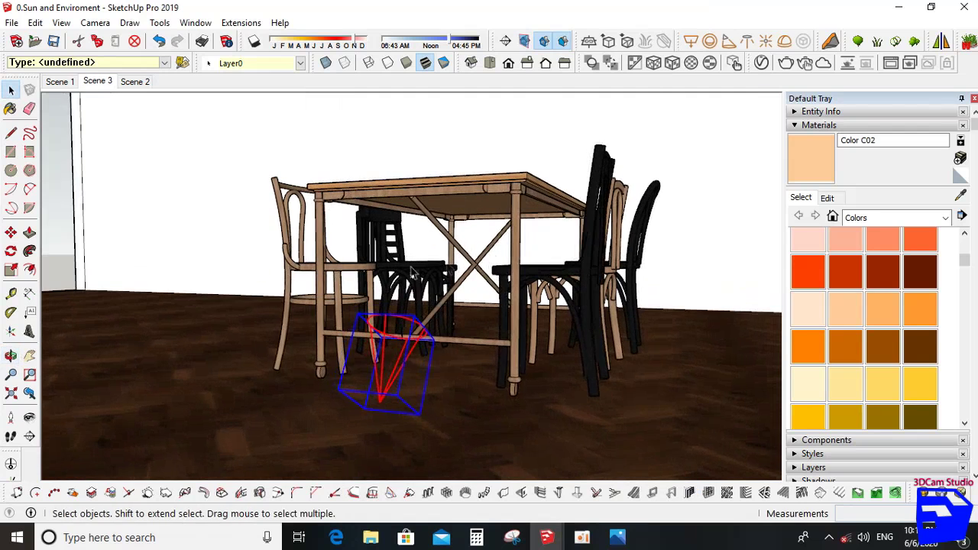
scroll(495, 261, "up", 3)
scroll(495, 261, "down", 3)
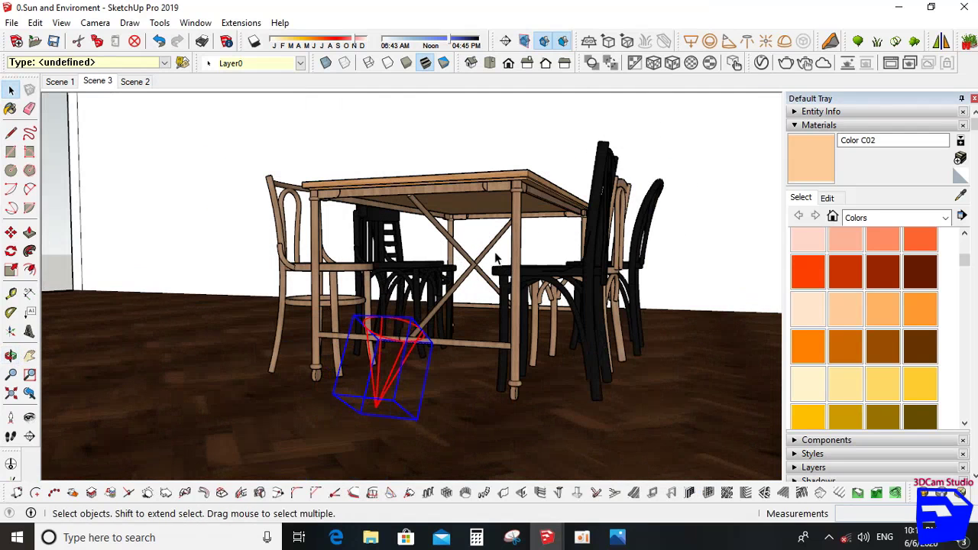
left_click(29, 355)
left_click_drag(558, 191, 581, 233)
key("o")
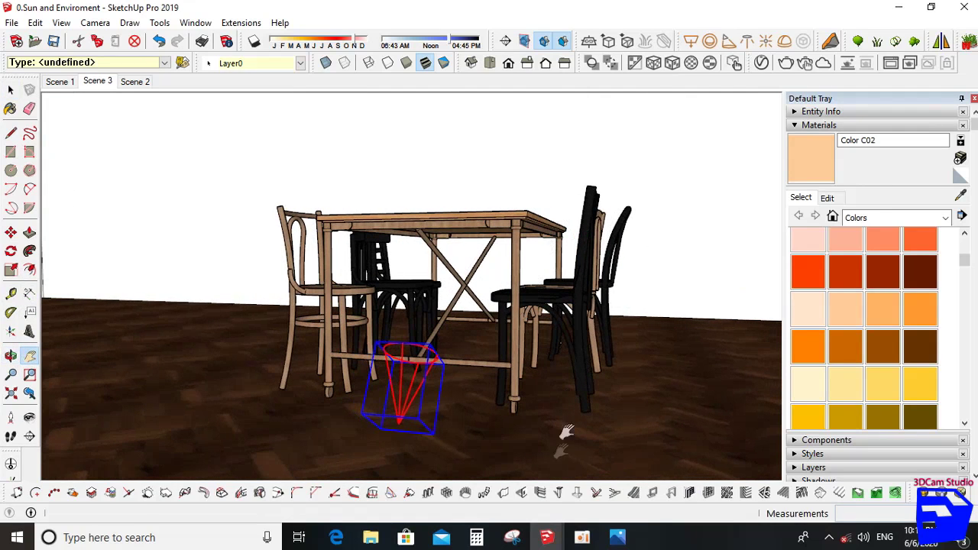
Step: Set the Spot Light colour in the V-Ray Asset Editor to pale green, R 0.789, G 0.941, B 0.888
mouse_move(547, 535)
left_click(619, 482)
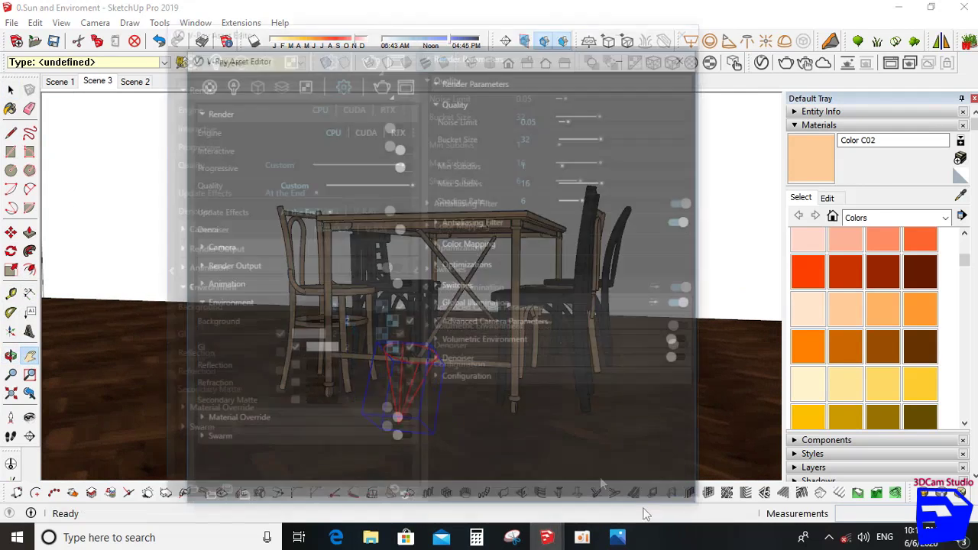
left_click(204, 47)
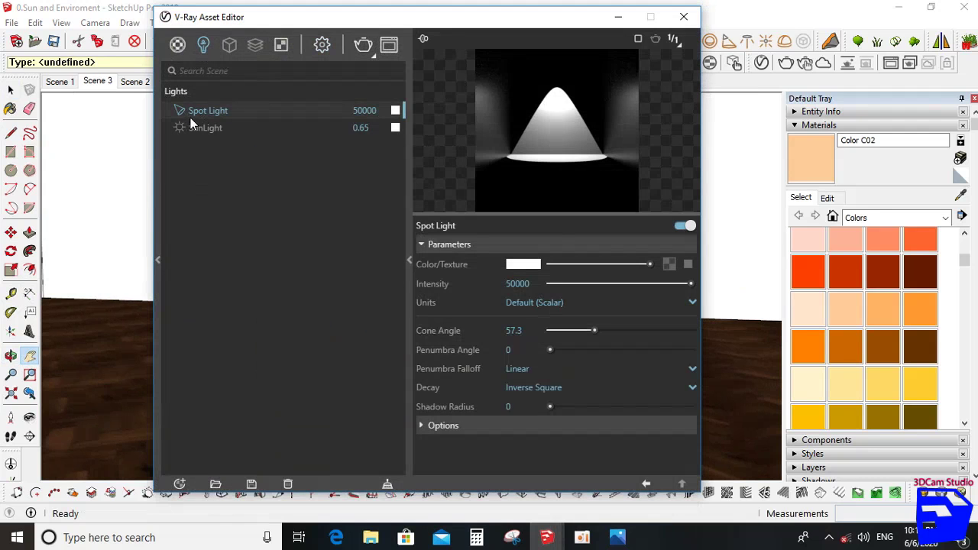
left_click(523, 264)
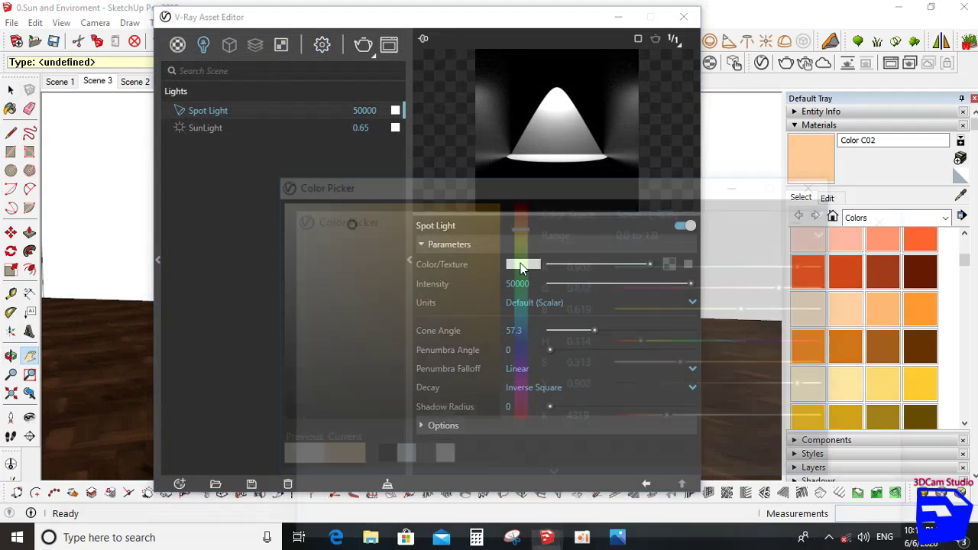
left_click(258, 156)
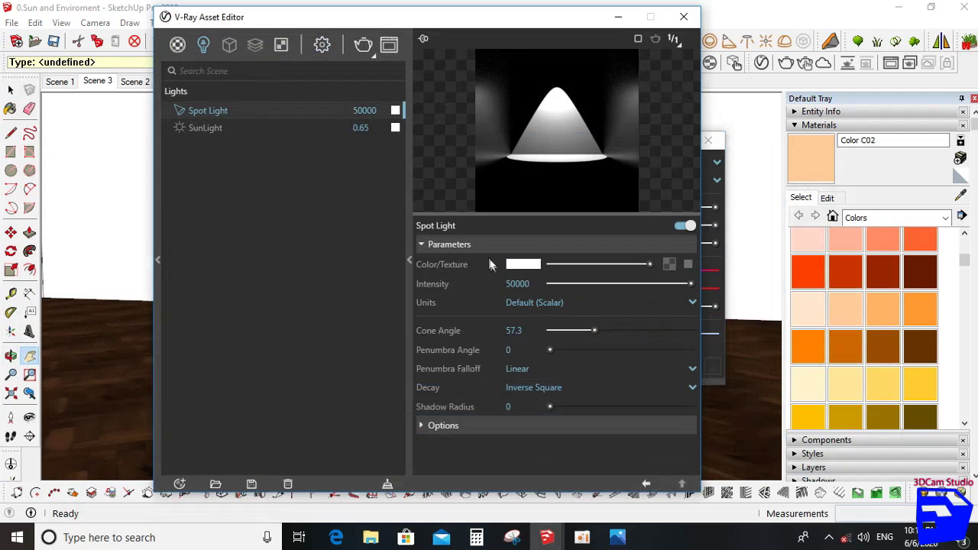
left_click(522, 264)
mouse_move(263, 160)
left_mouse_down()
mouse_move(326, 185)
mouse_move(290, 164)
left_mouse_up()
left_click_drag(463, 159, 485, 237)
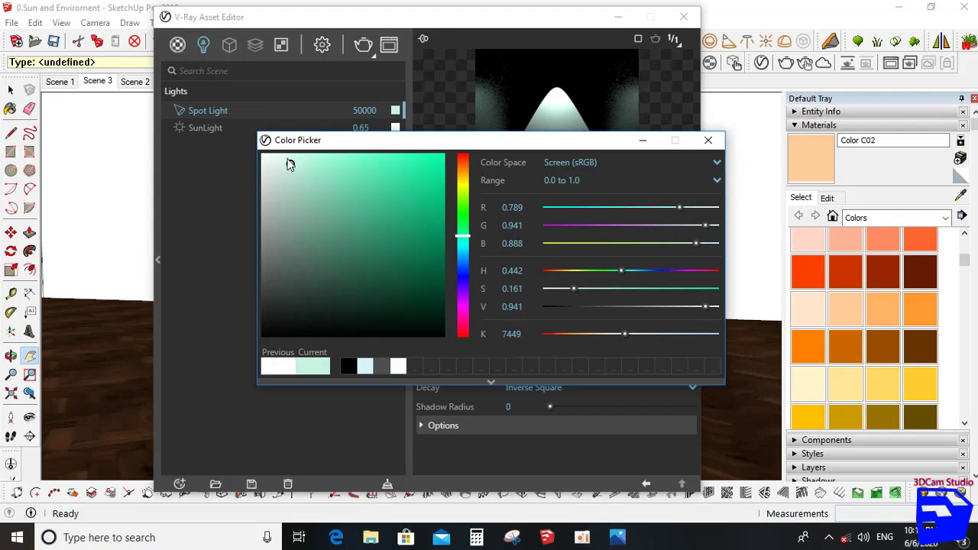
left_click(708, 140)
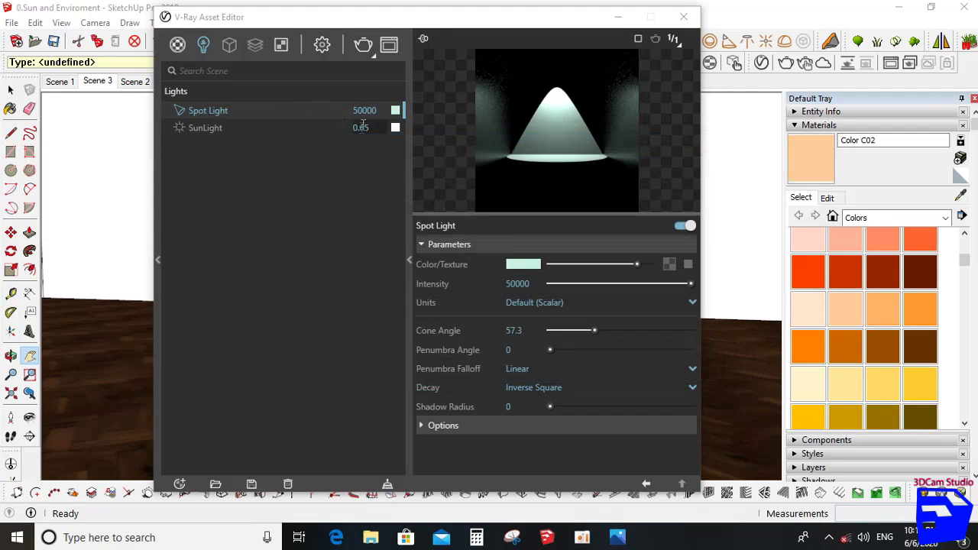
Step: Render the dining table scene with the current spotlight and sun settings
left_click(363, 47)
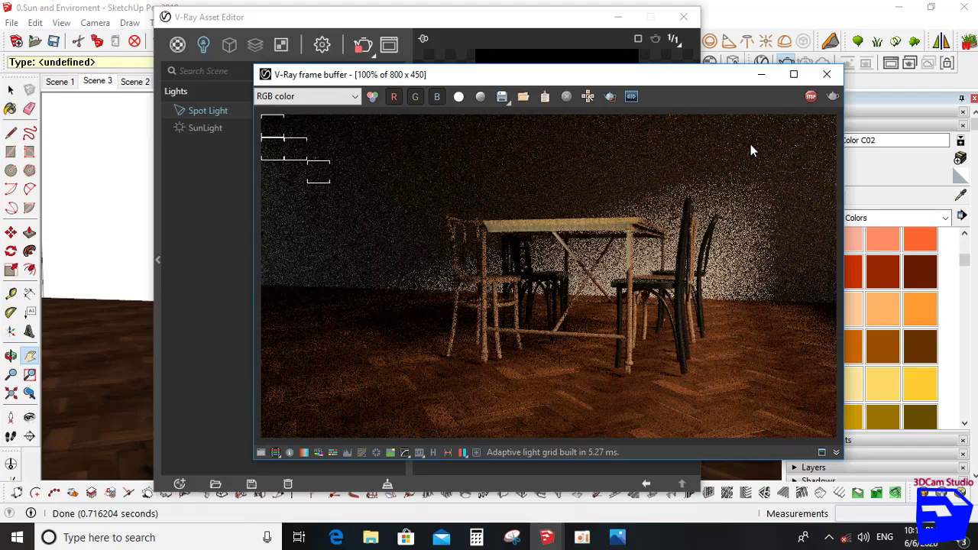
key("alt+Tab")
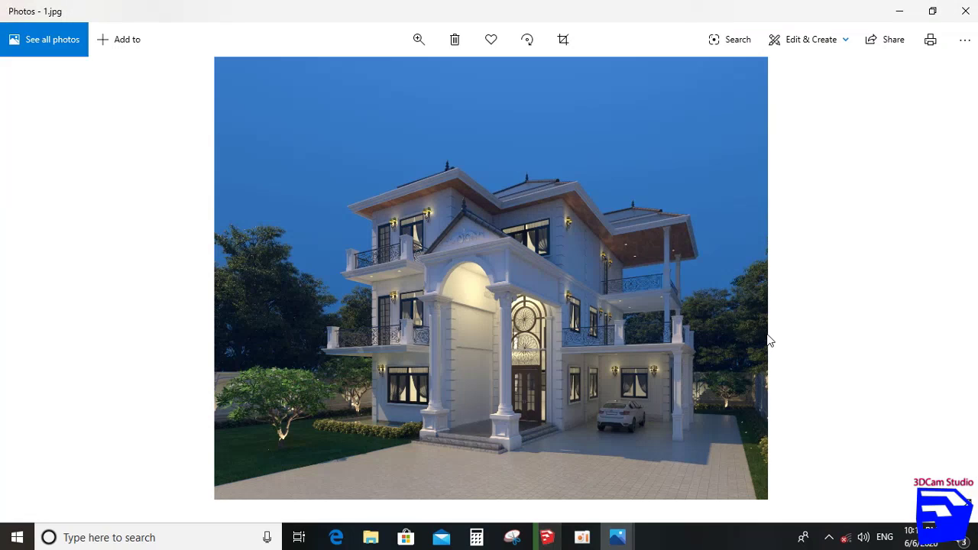
key("alt+Tab")
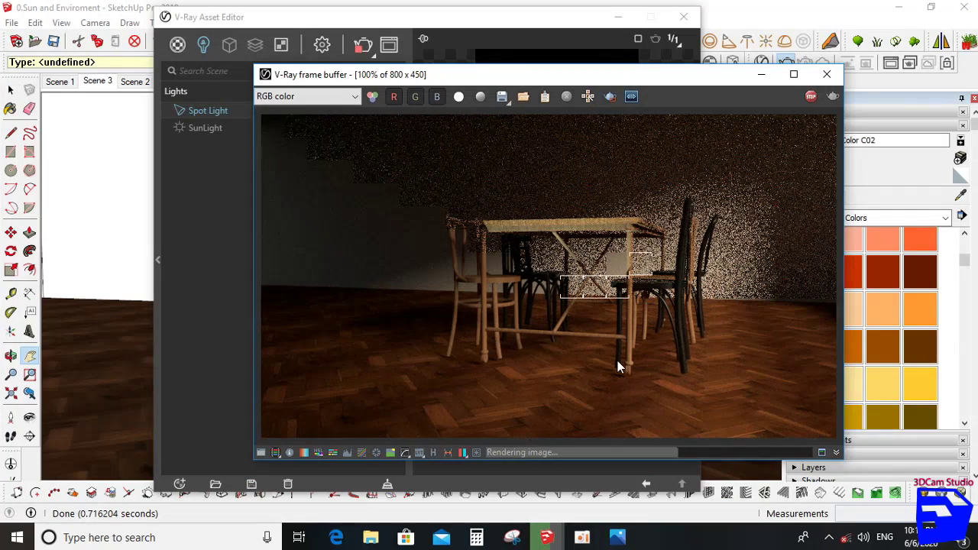
left_click(627, 475)
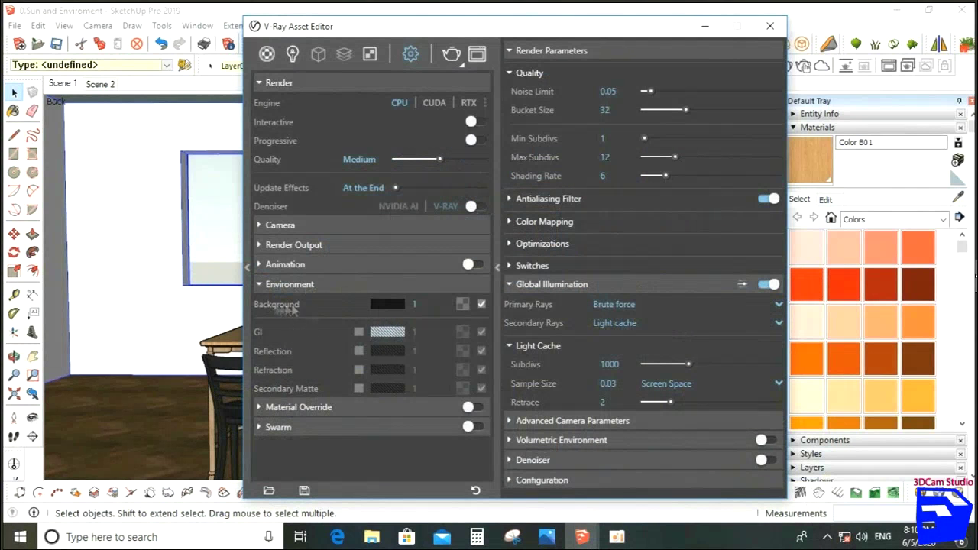
Step: Load the 02_1 HDR bitmap as the environment background texture and expand its texture placement settings
left_click(461, 305)
left_click(504, 64)
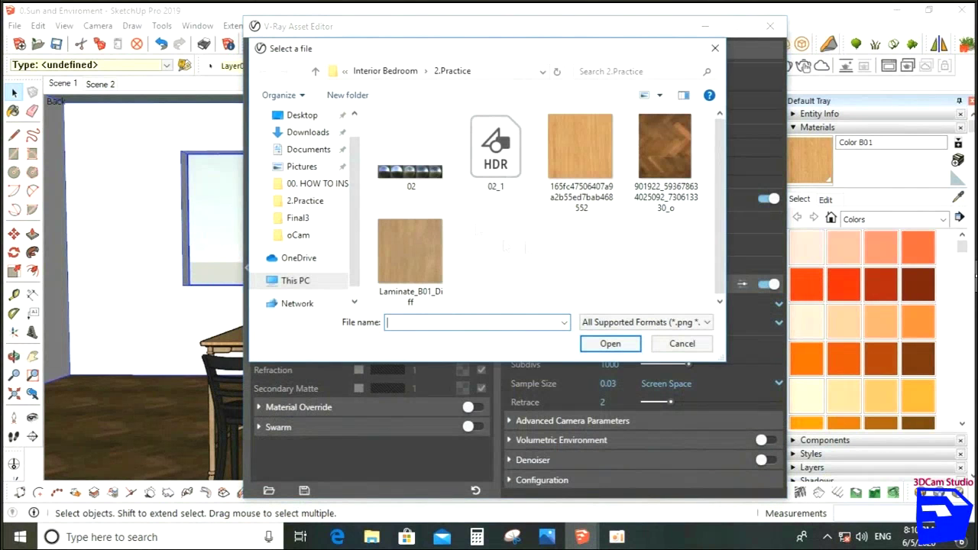
double_click(496, 152)
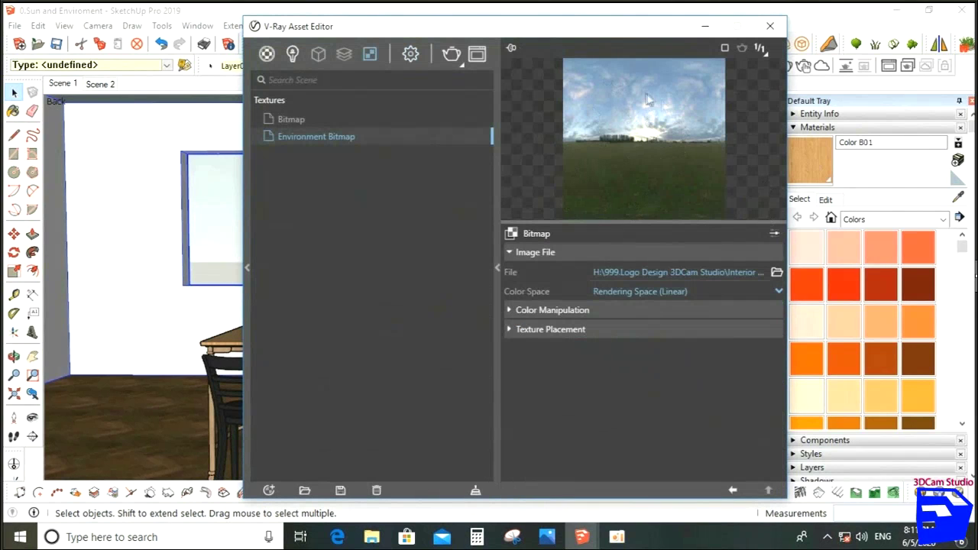
left_click(625, 331)
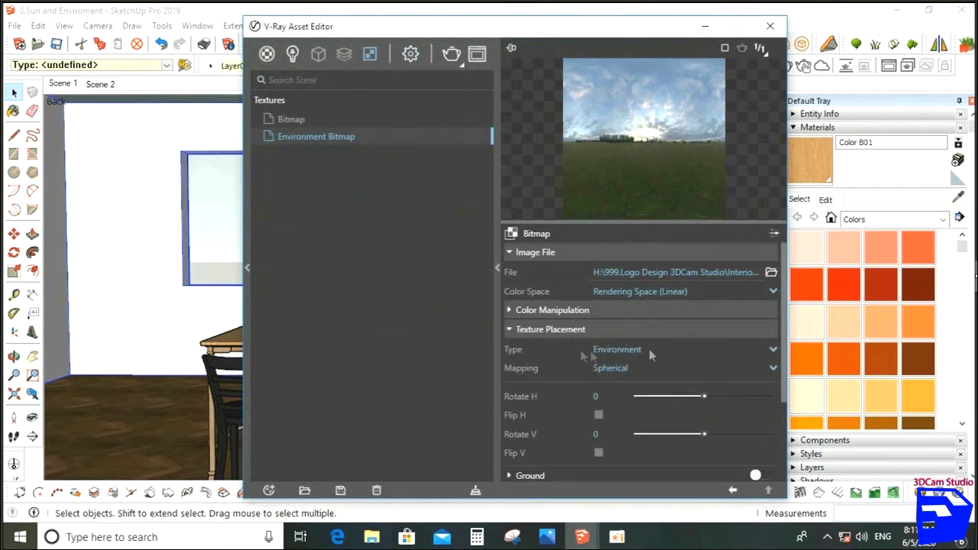
Step: Set the environment background value to 30 and enable the GI override in the render settings
left_click(410, 53)
left_click(414, 304)
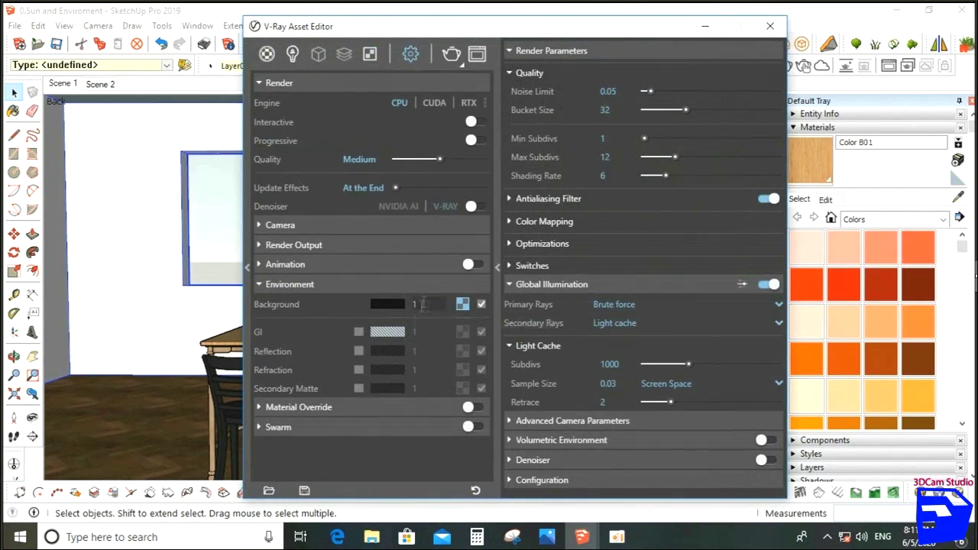
type("30")
left_click(358, 332)
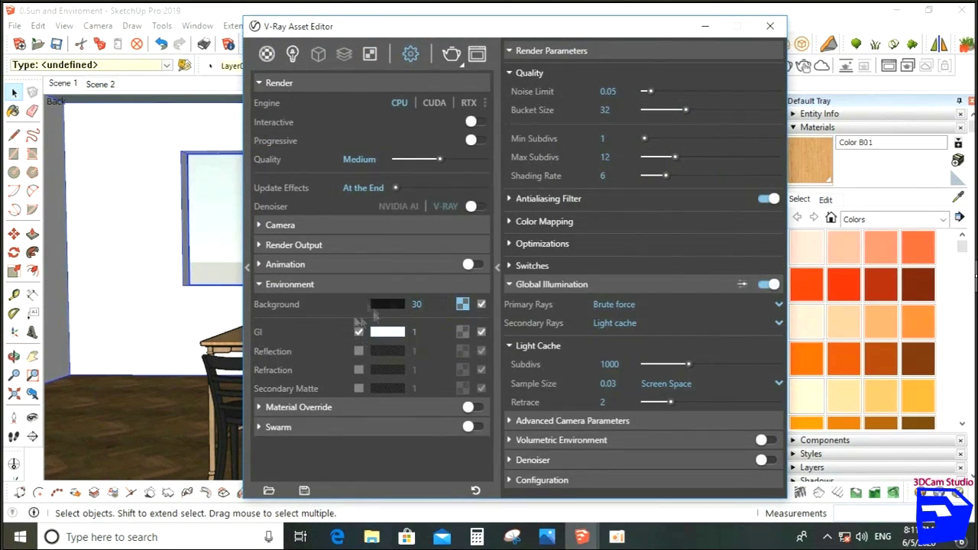
right_click(463, 331)
left_click(475, 342)
left_click(292, 53)
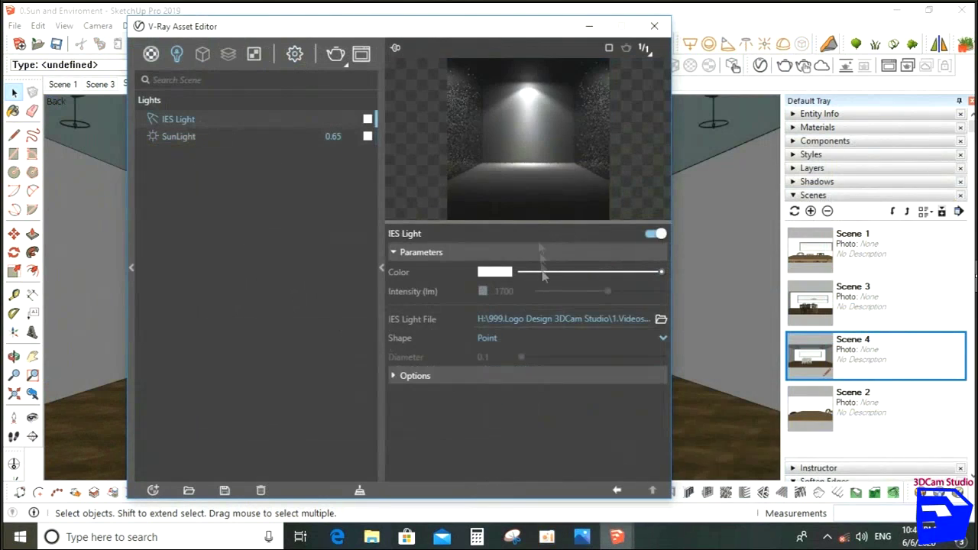
Step: Override the IES Light's intensity with 40000 lm and expand its additional options
left_click(482, 291)
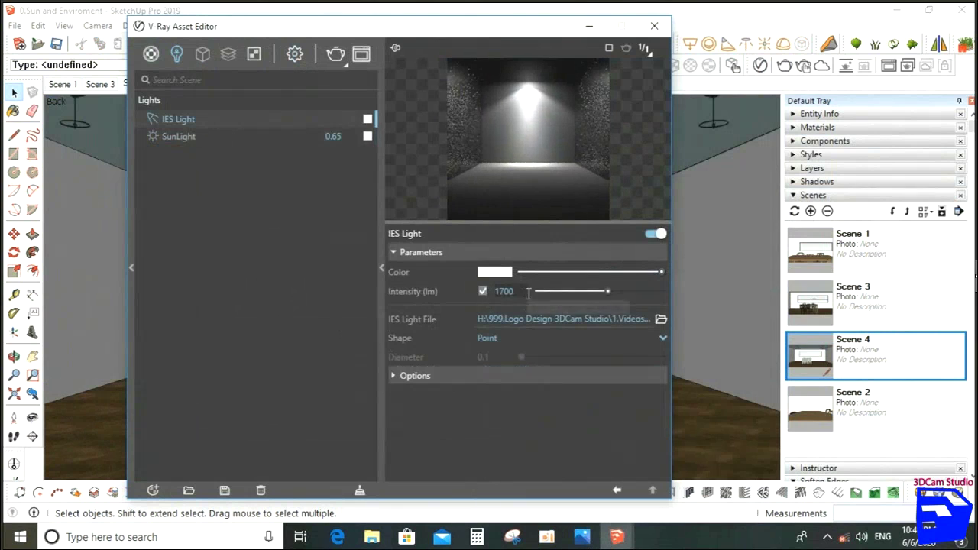
type("40000")
key("Return")
left_click(443, 377)
Step: Set the IES Light's colour to a light orange
left_click(495, 275)
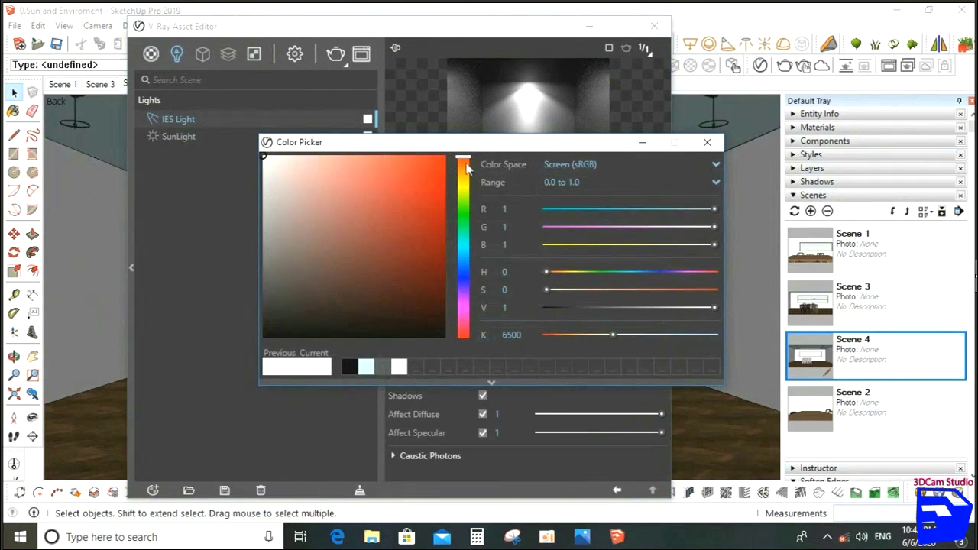
left_click(463, 172)
left_click(328, 166)
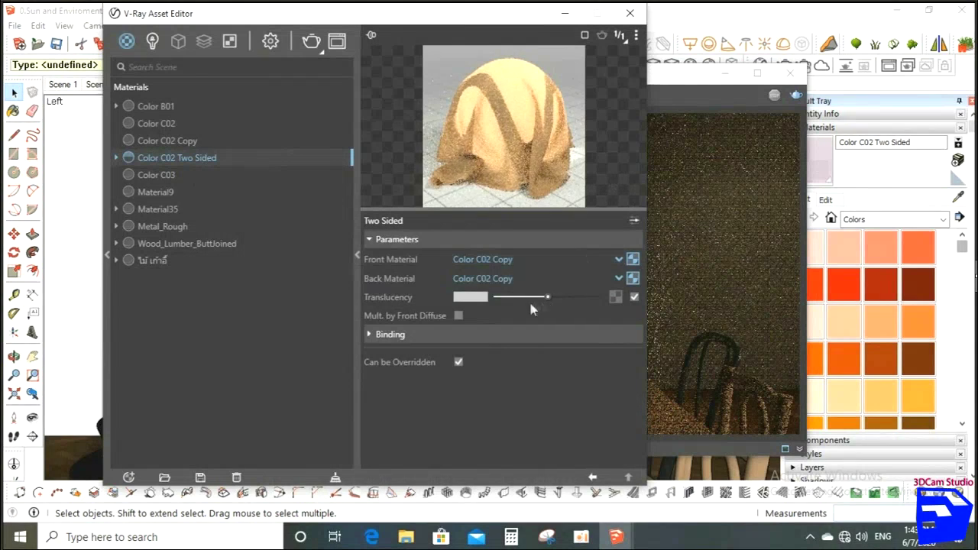
Step: Adjust the translucency of the Color C02 Two Sided material
left_click_drag(529, 299, 525, 298)
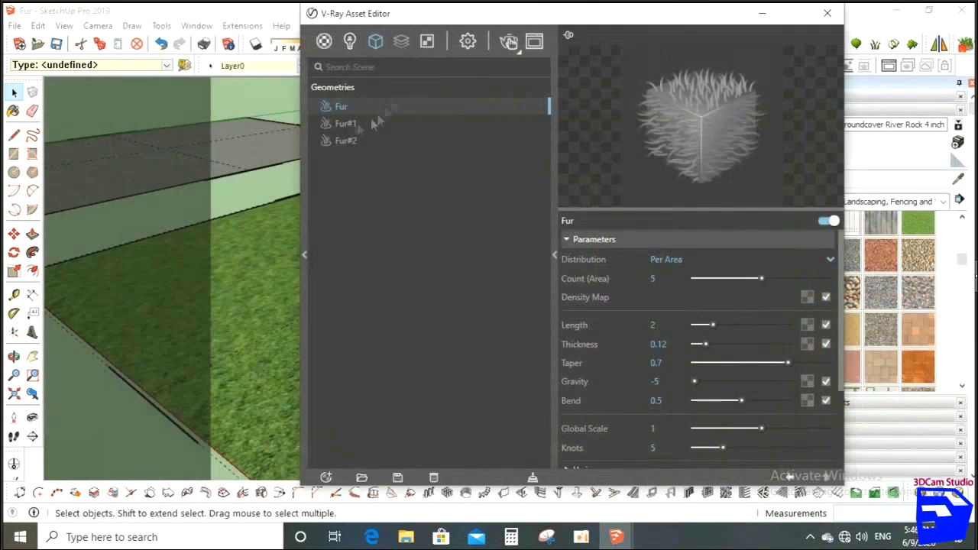
Step: Enter 5 in the parameters of the Fur#1 geometry and open the context options of the grey rectangle behind the grass
left_click(375, 125)
type("5")
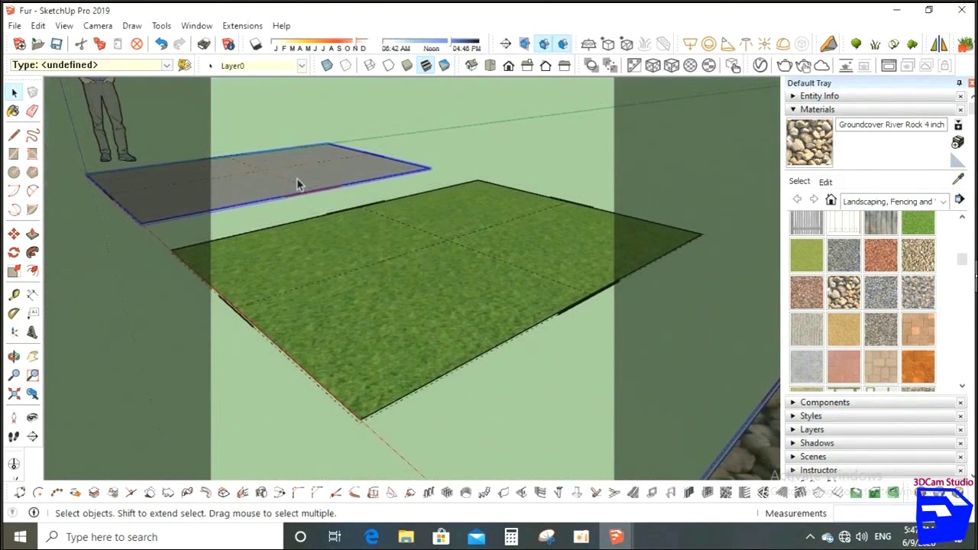
right_click(299, 181)
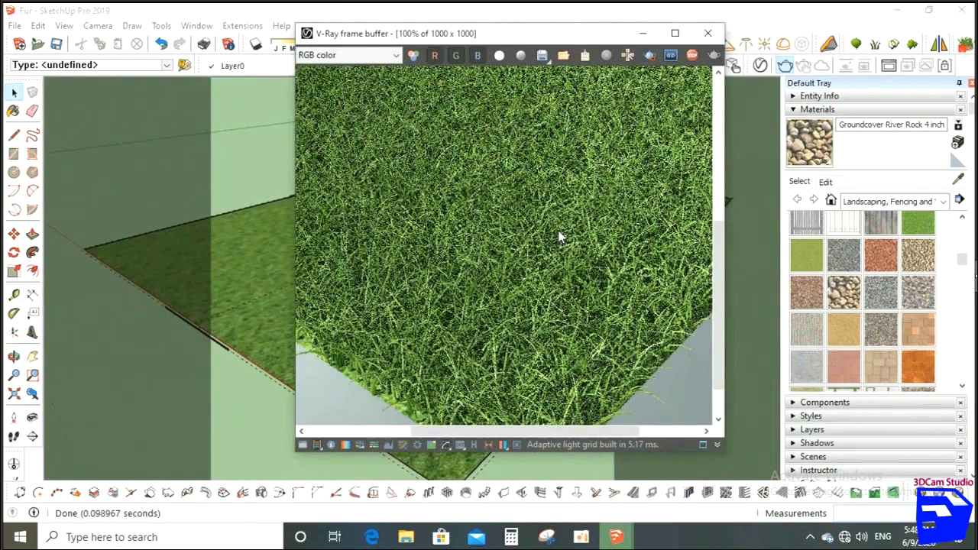
Step: Restrict the render to a rectangular region over the front corner of the grass and inspect the fur blades up close
scroll(559, 238, "down", 1)
left_click(649, 55)
mouse_move(410, 323)
left_mouse_down()
mouse_move(524, 404)
mouse_move(589, 419)
left_mouse_up()
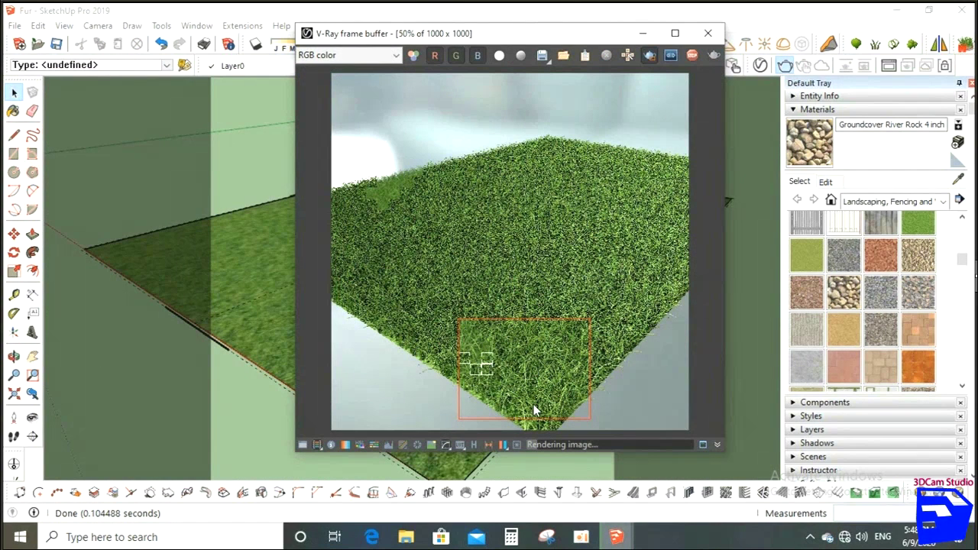
scroll(534, 410, "up", 1)
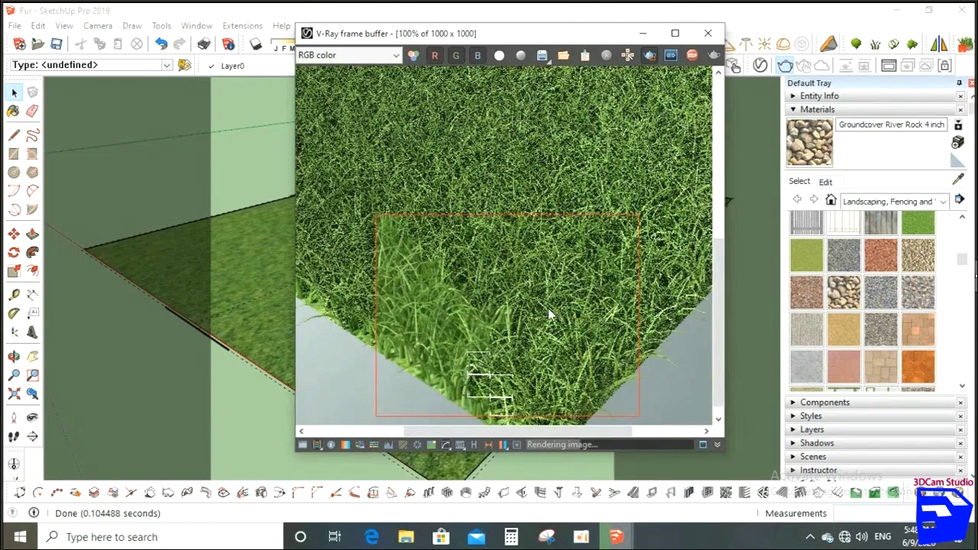
scroll(539, 422, "down", 1)
scroll(535, 424, "up", 1)
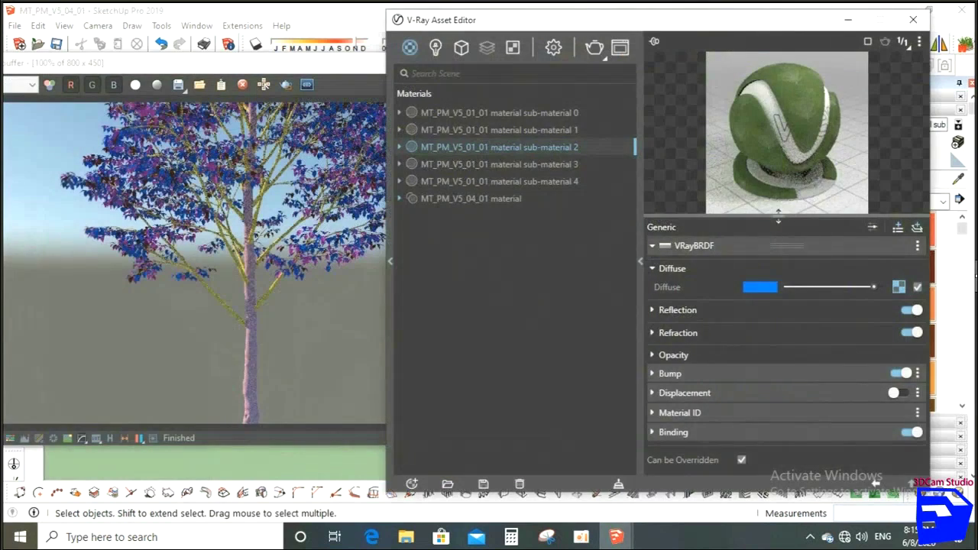
Step: Set the reflection colour of MT_PM_V5_01_01 material sub-material 2 to R 240, G 250, B 199, using the 0 to 255 range
left_click(742, 310)
left_click(760, 327)
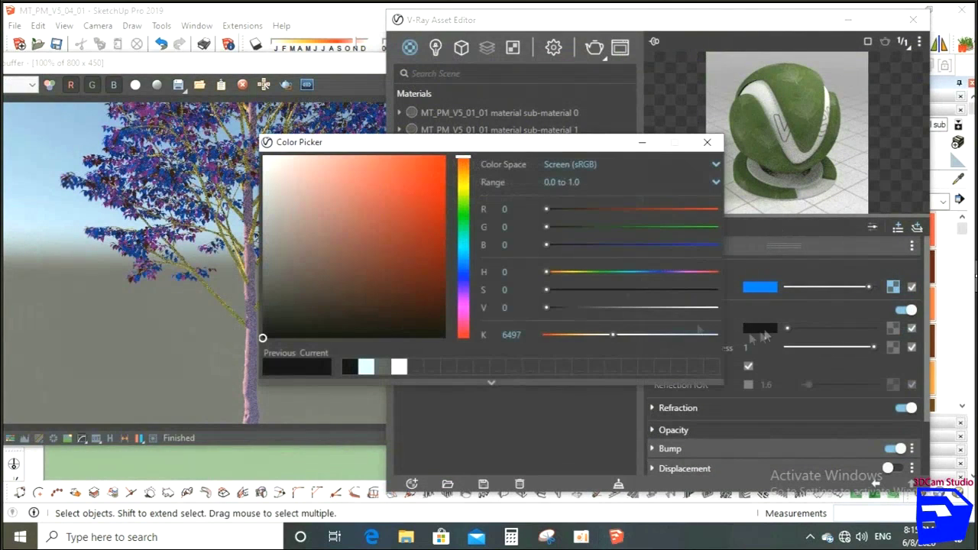
left_click(715, 183)
left_click(561, 220)
type("240")
key("Tab")
type("250")
key("Tab")
type("199")
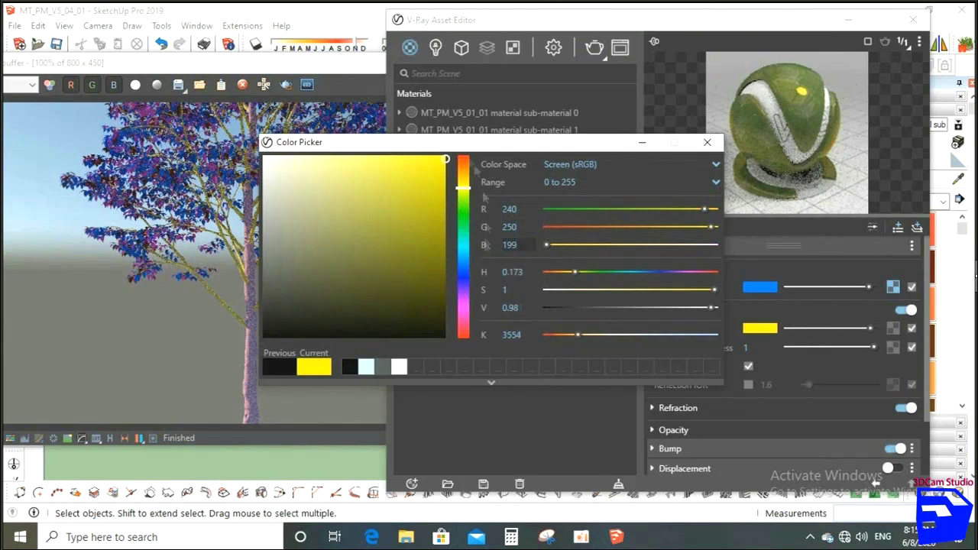
left_click(729, 195)
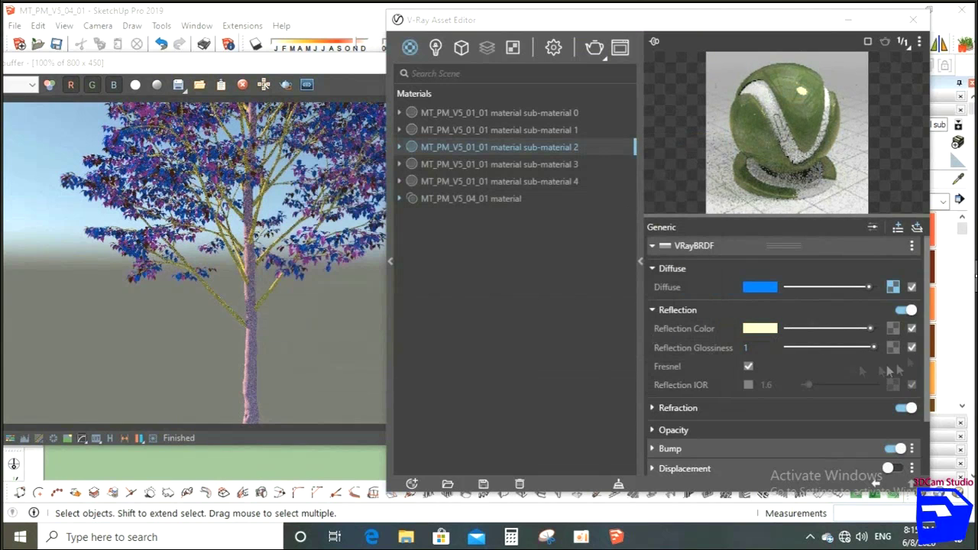
Step: Add a Color Correction map to the Reflection Glossiness and paste the diffuse texture into its input as a copy
right_click(893, 286)
key("Escape")
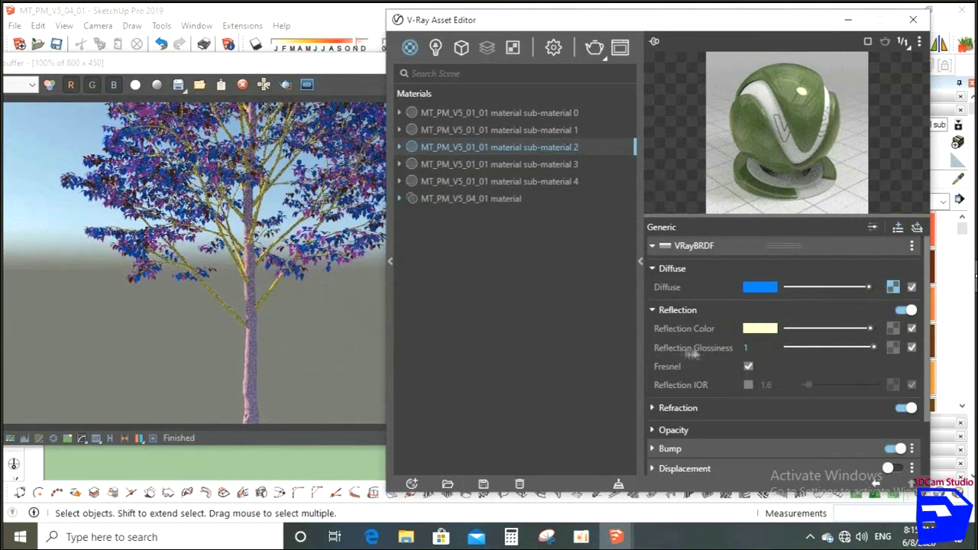
left_click(892, 348)
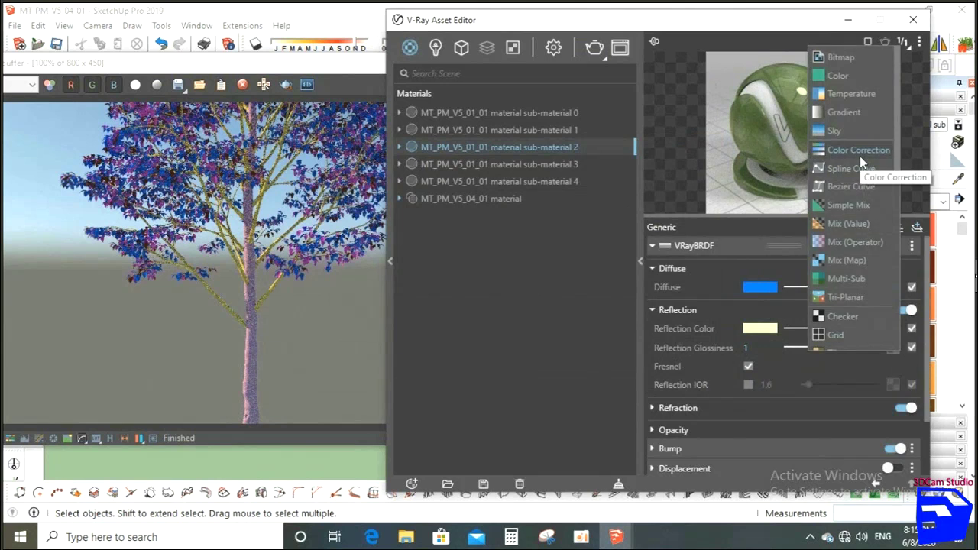
left_click(859, 150)
right_click(916, 265)
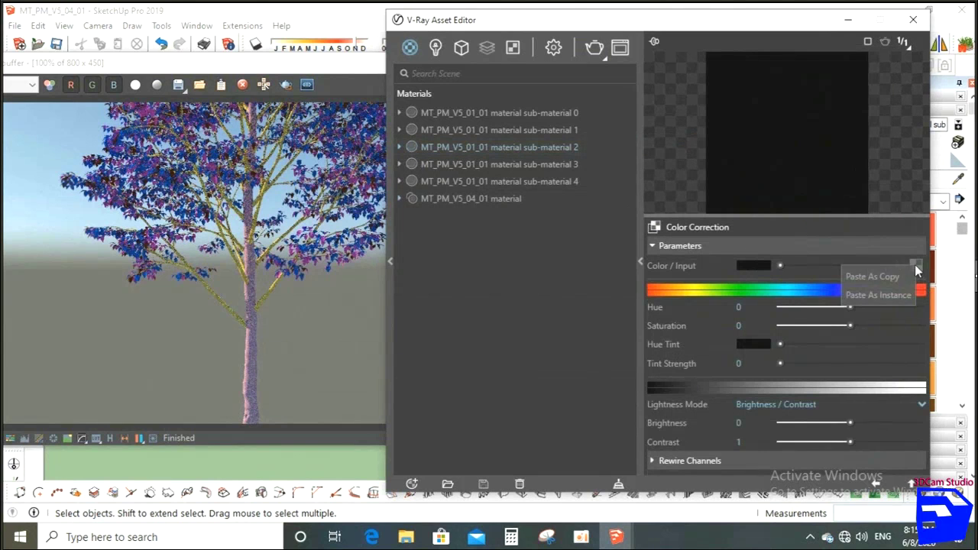
left_click(875, 276)
Step: Lower the Color Correction's saturation to the minimum and raise its brightness slightly
left_click_drag(849, 326, 731, 332)
left_click_drag(850, 422, 863, 422)
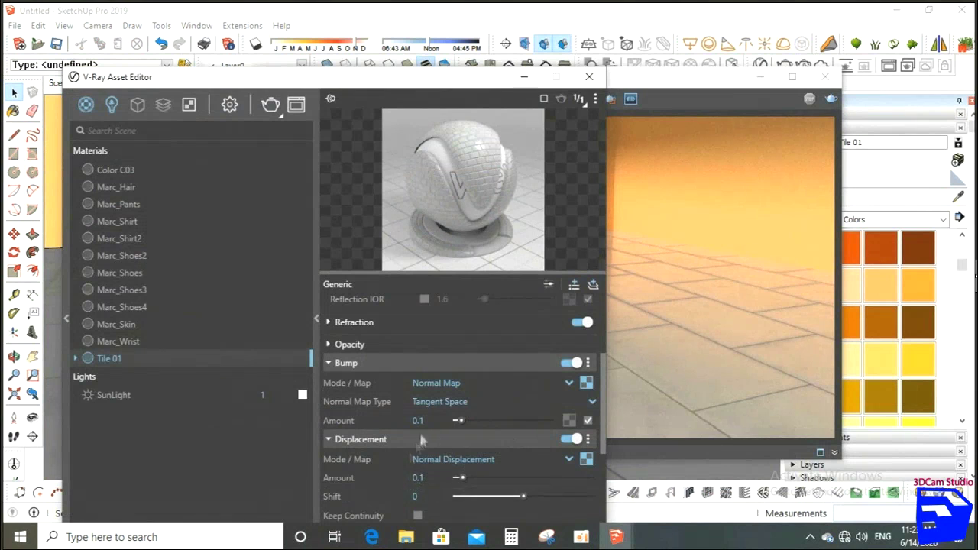
Step: Set the bump and displacement amounts of the Tile 01 material to 0.05 and render the floor
left_click(400, 421)
type("05")
key("Return")
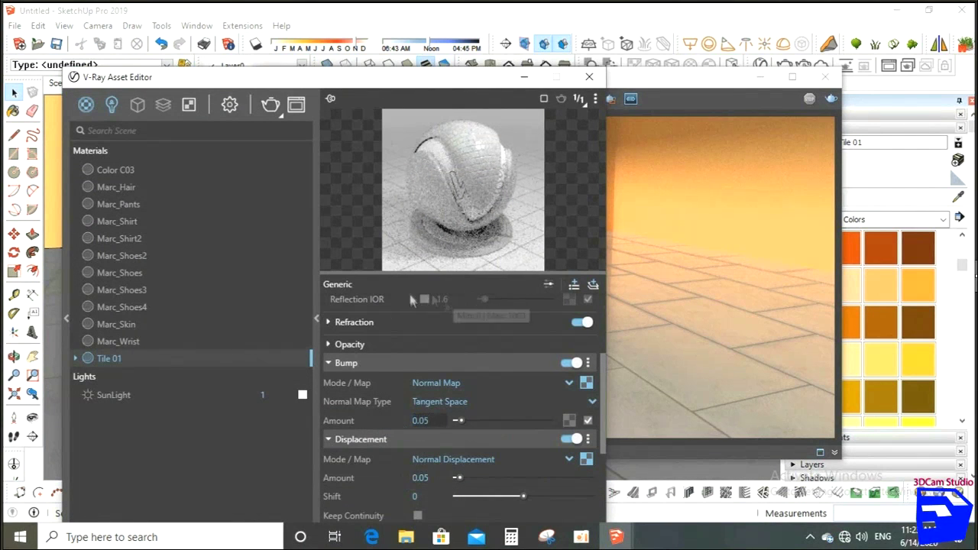
left_click(270, 104)
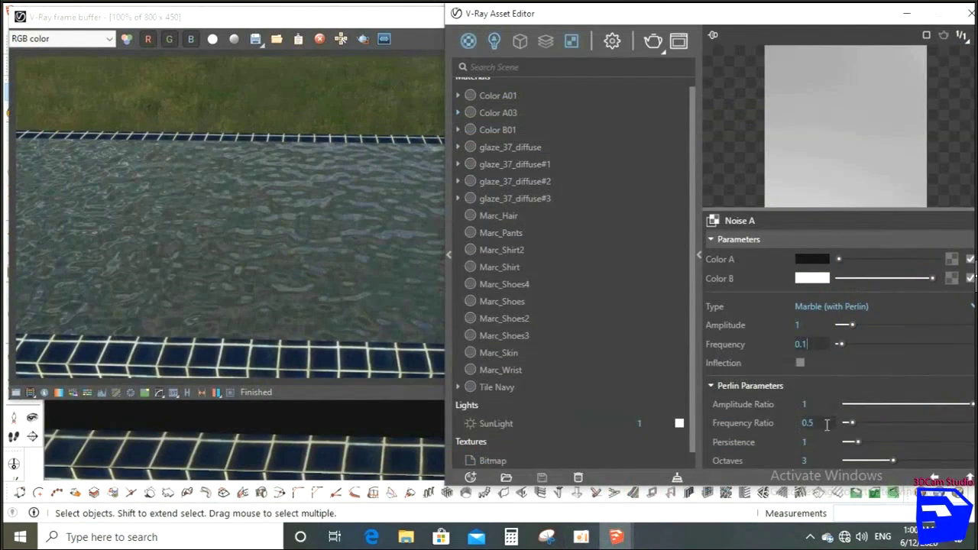
Step: Set the Noise A texture's Frequency Ratio to 0.1 and render the pool water
left_click(825, 424)
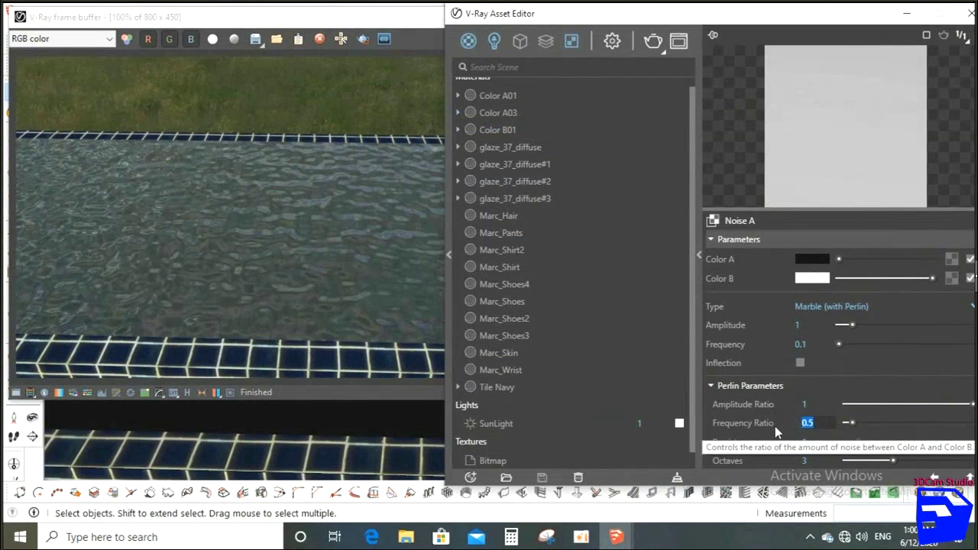
type("0.1")
key("Return")
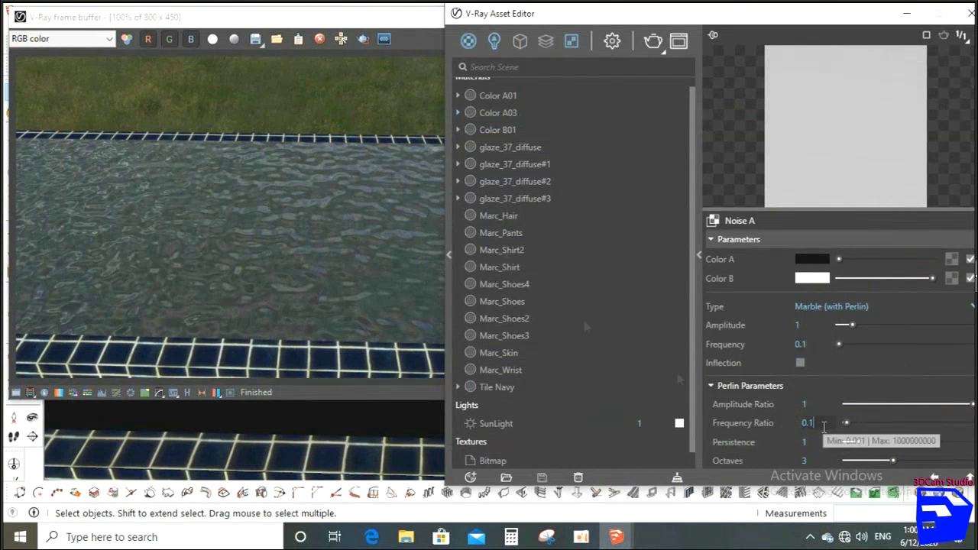
left_click(654, 43)
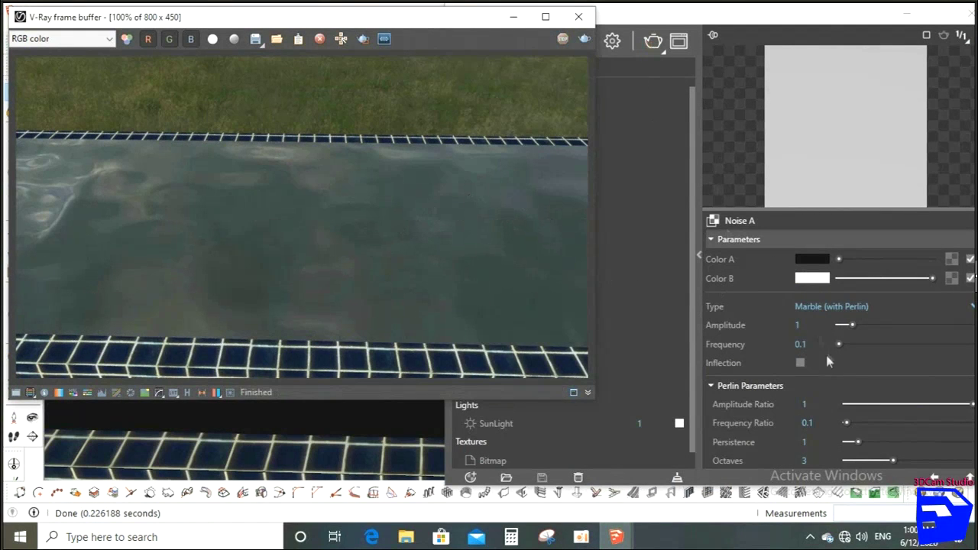
Step: Set the Noise A texture's Frequency to 0.5 and render the pool water again
left_click(780, 347)
double_click(800, 344)
type("0.5")
key("Return")
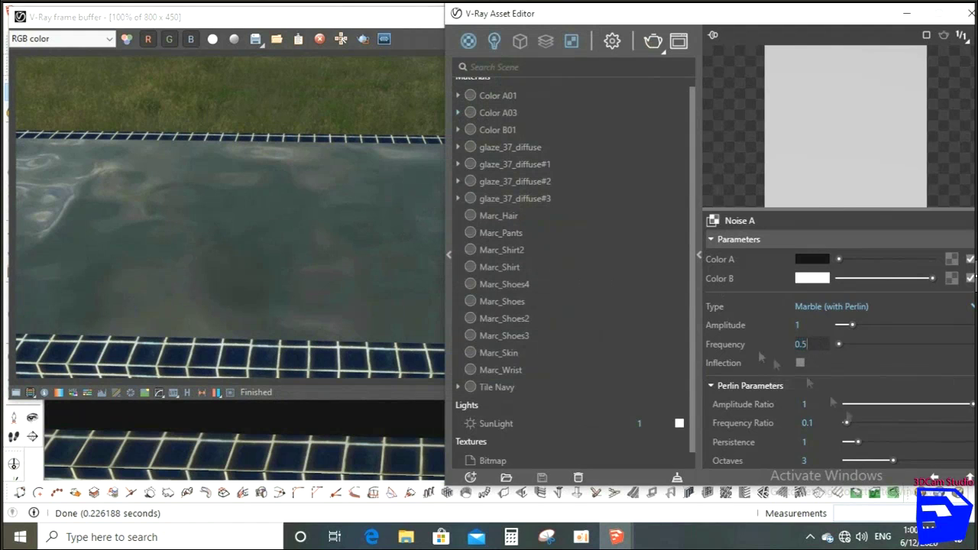
double_click(805, 423)
left_click(652, 42)
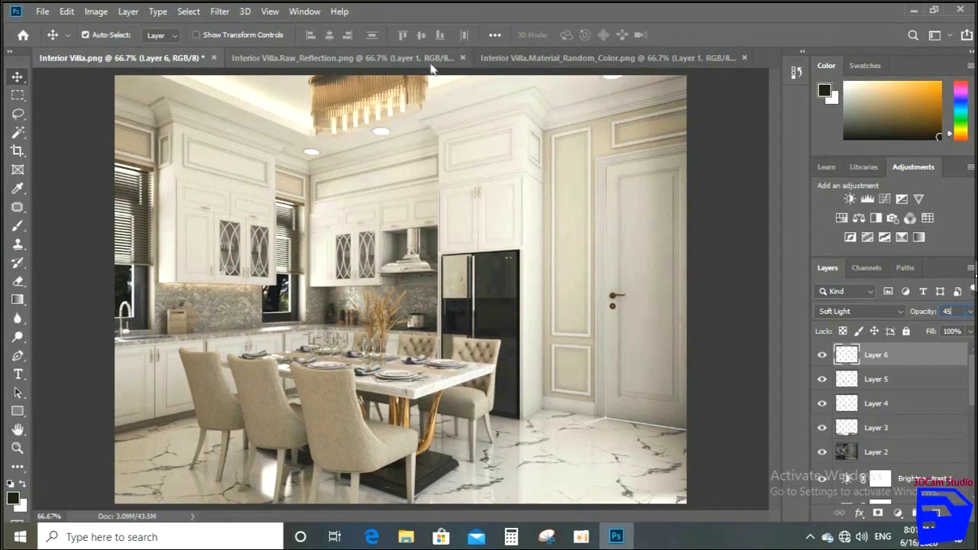
Step: In Photoshop, close the Interior Villa.Raw_Reflection.png and Interior Villa.Material_Random_Color.png documents
left_click(462, 57)
left_click(484, 210)
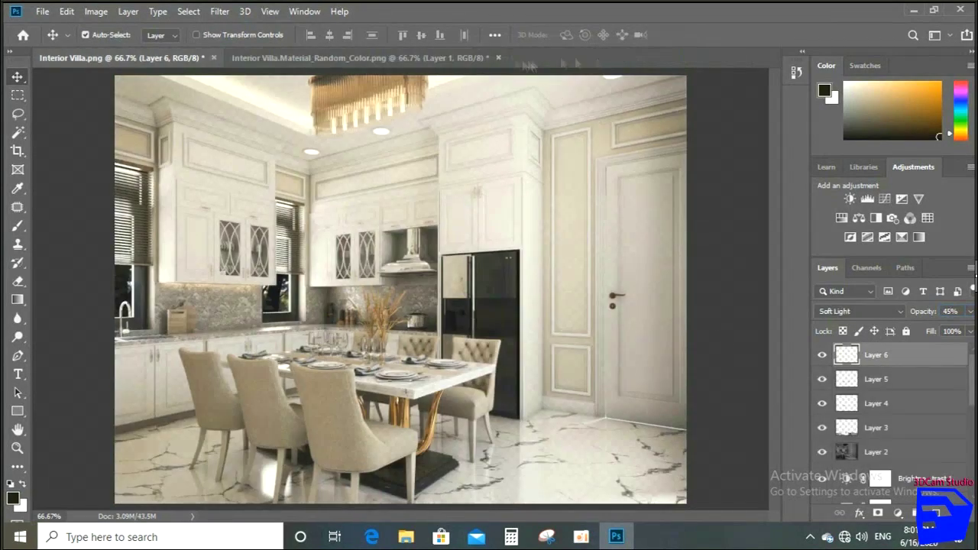
left_click(359, 57)
left_click(498, 57)
left_click(481, 207)
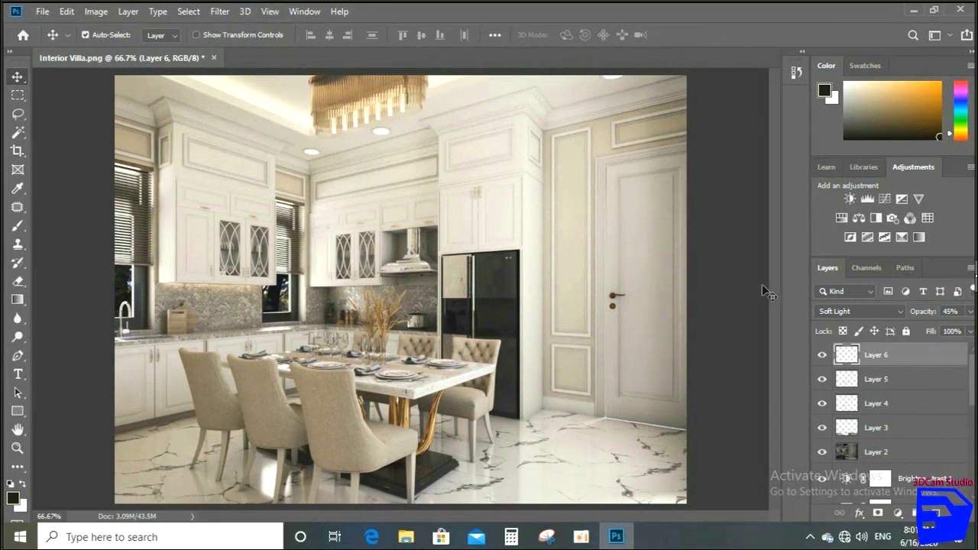
Step: Add a Color Lookup adjustment layer with the Crisp_Winter.look 3D LUT and set its opacity to 15%
left_click(896, 513)
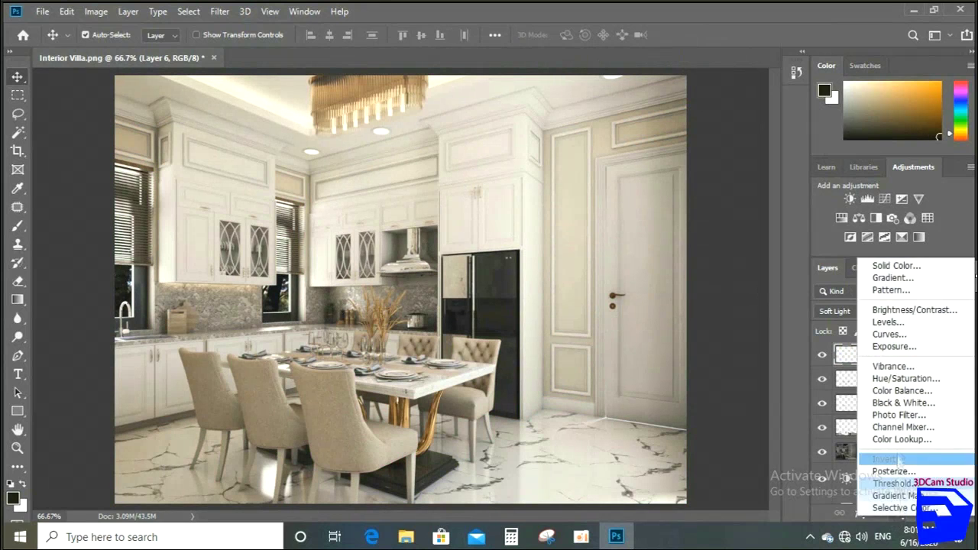
left_click(894, 439)
left_click(792, 122)
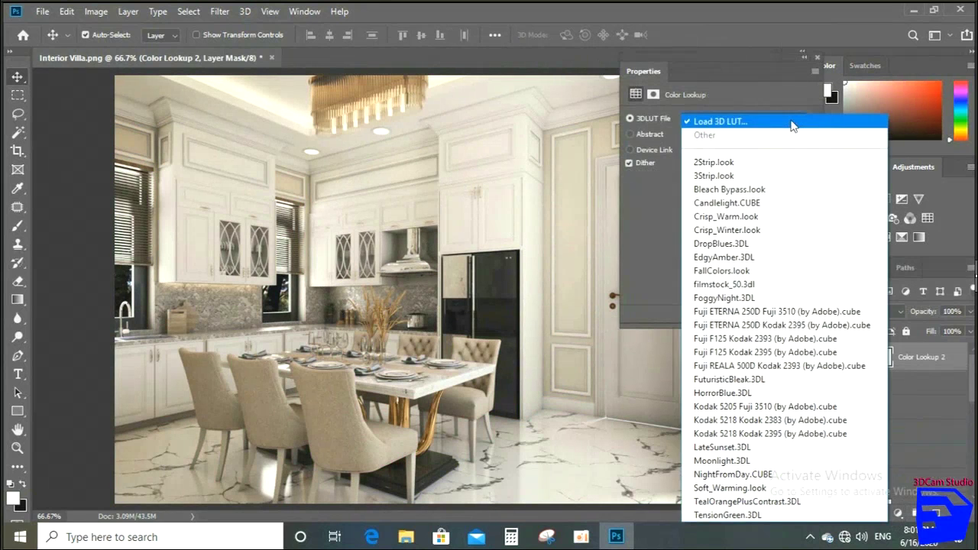
left_click(768, 230)
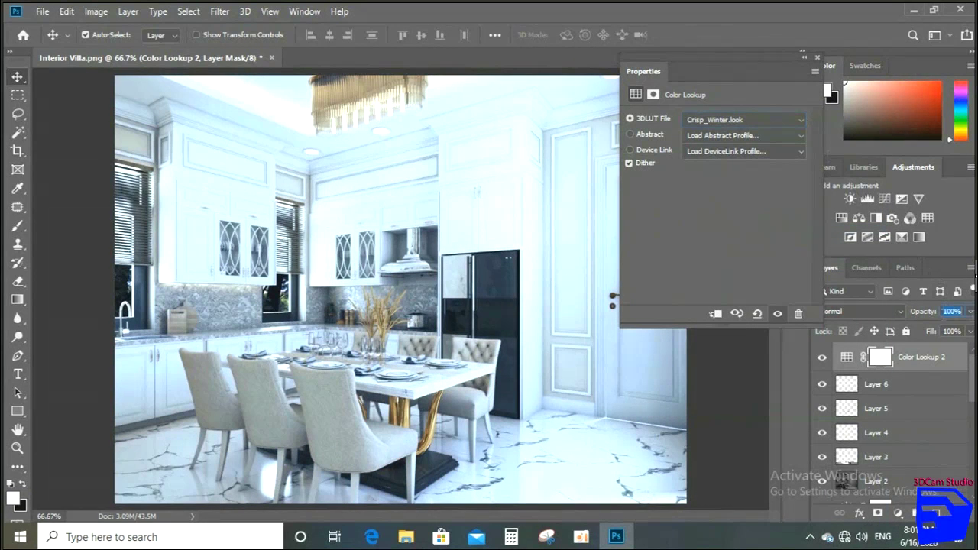
type("25")
key("BackSpace")
key("BackSpace")
type("15")
left_click(819, 57)
Step: Erase the Color Lookup layer's mask with a large soft eraser over the middle of the kitchen, across the cabinets, fridge and dining area
key("e")
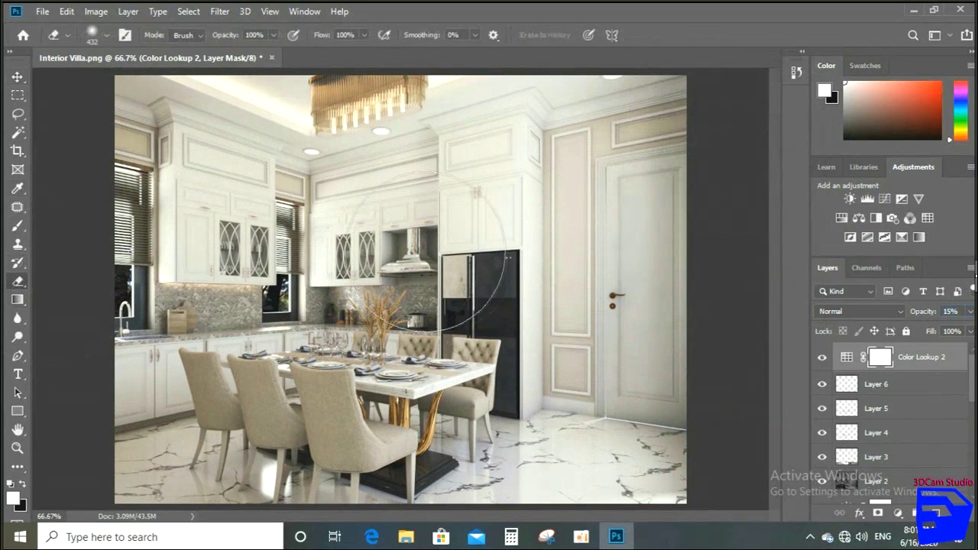
mouse_move(403, 174)
left_mouse_down()
mouse_move(601, 295)
mouse_move(481, 193)
mouse_move(463, 142)
left_mouse_up()
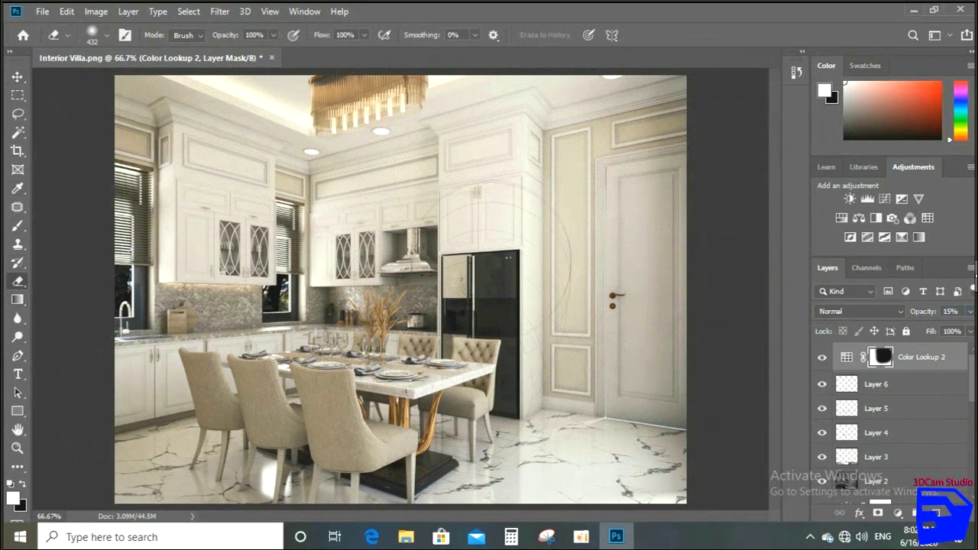
left_click_drag(496, 222, 471, 229)
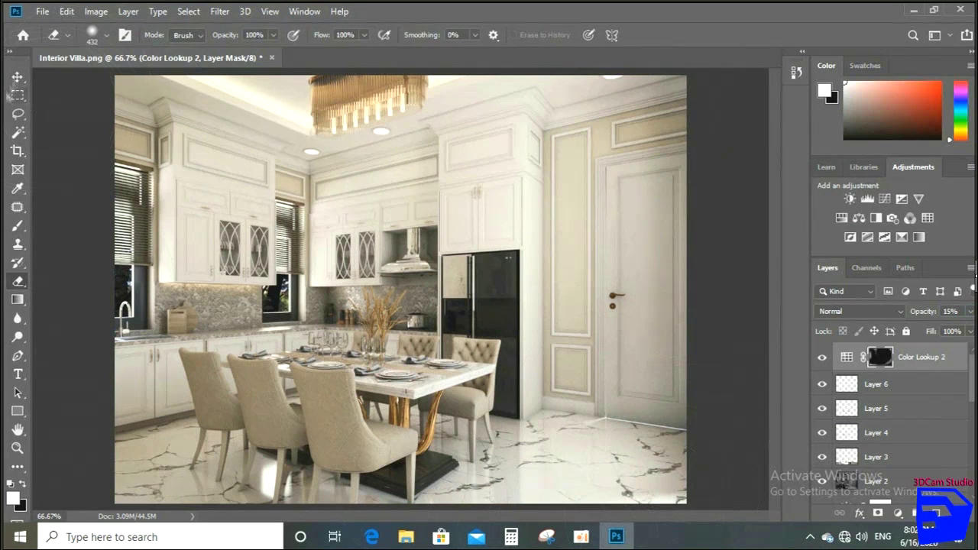
key("v")
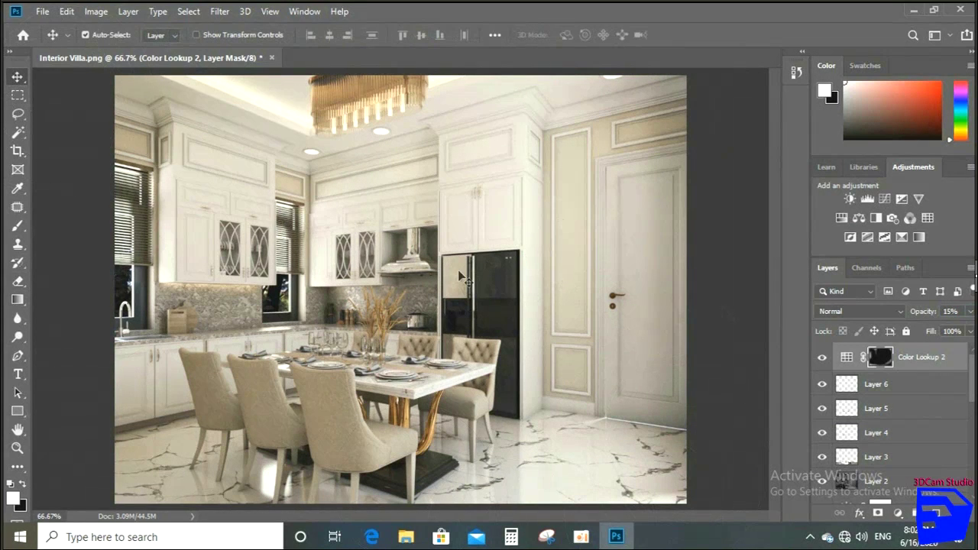
Step: Add a Hue/Saturation adjustment layer with Saturation -100, blended as Soft Light at 17% opacity
left_click(897, 512)
left_click(907, 378)
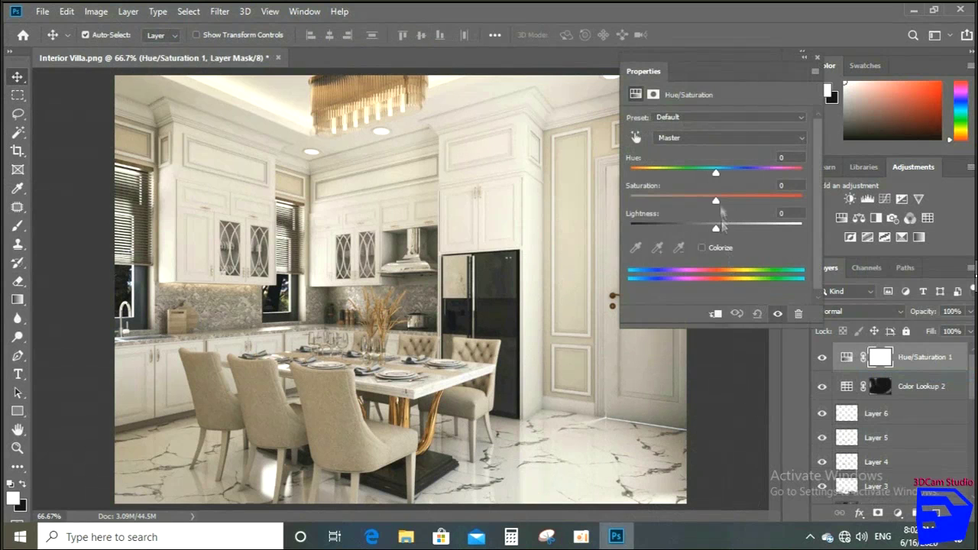
left_click_drag(715, 201, 564, 222)
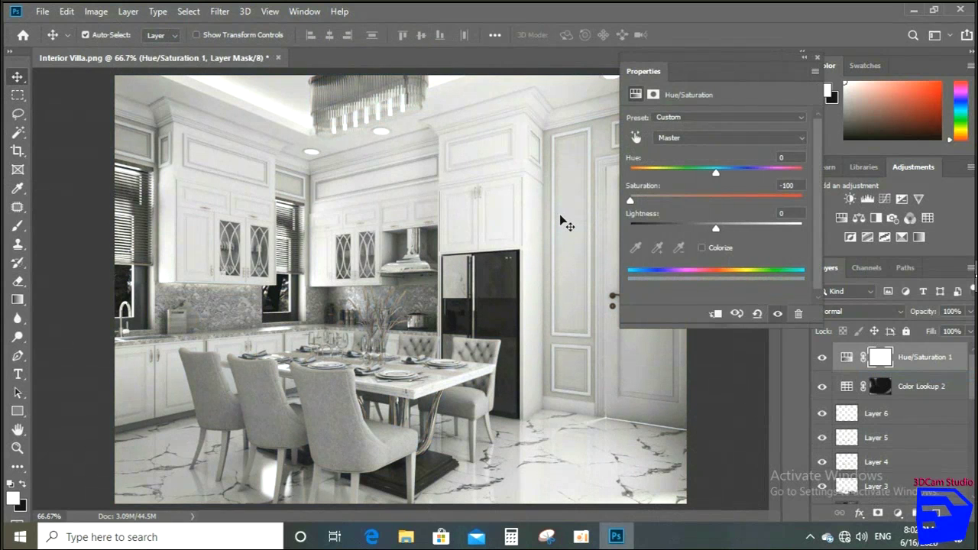
left_click(899, 310)
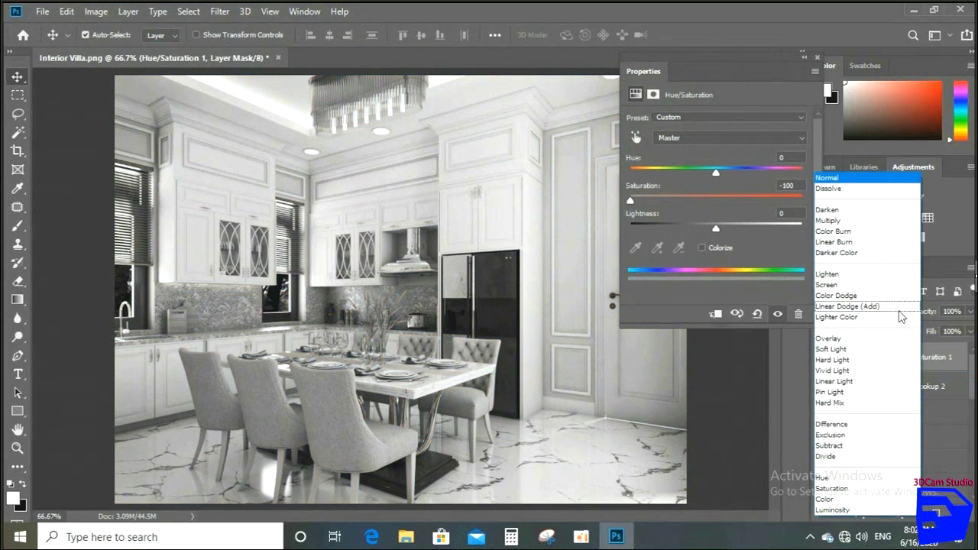
left_click(841, 350)
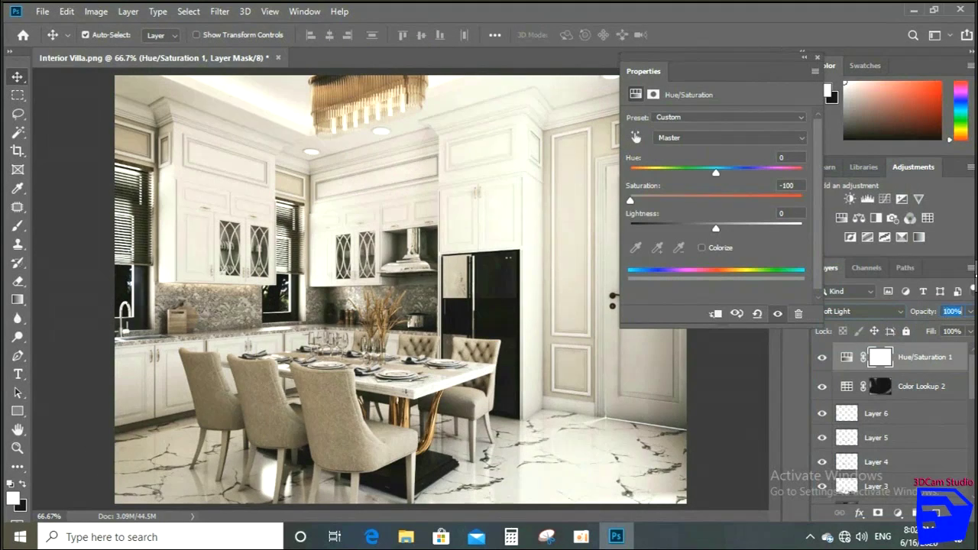
type("17")
left_click(817, 59)
Step: Add a Color Balance adjustment layer and shift the midtones slightly from cyan toward red
left_click(898, 515)
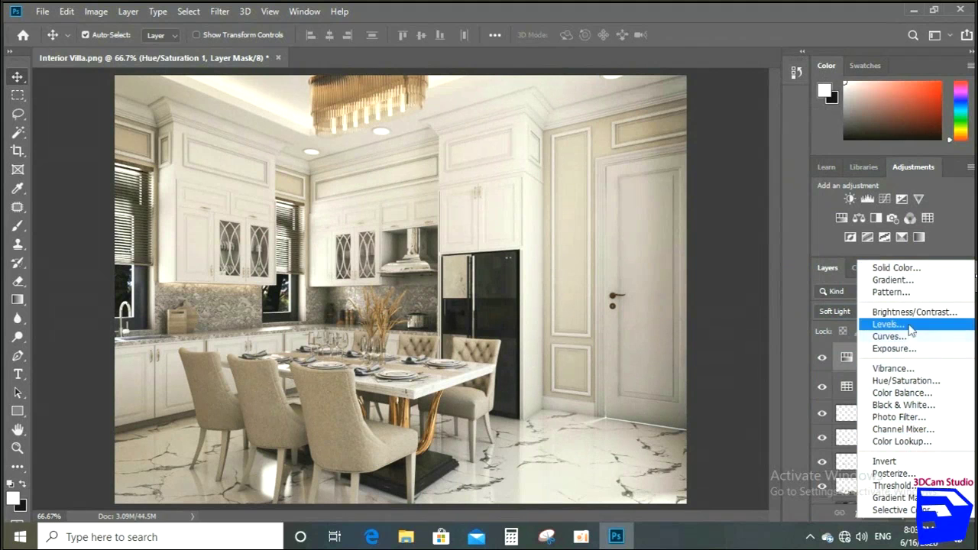
left_click(902, 393)
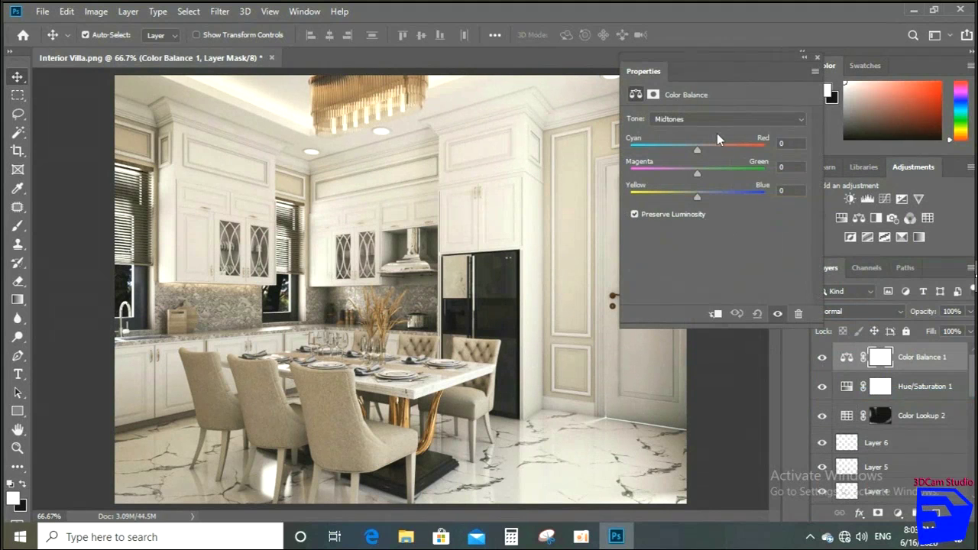
left_click_drag(697, 149, 701, 150)
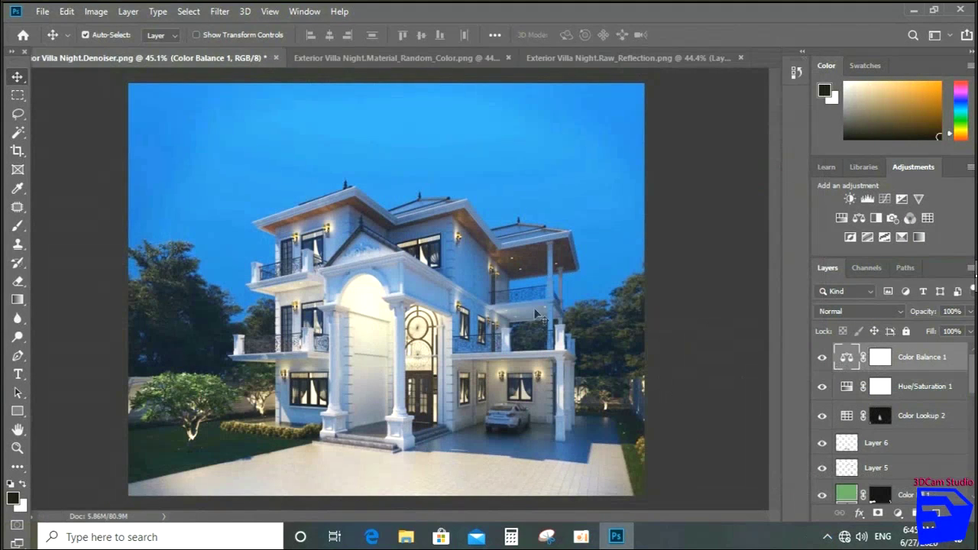
Step: Save the exterior night villa image as a layered Photoshop file named Final in the 2.Final Exterior Night folder
left_click(42, 12)
left_click(46, 155)
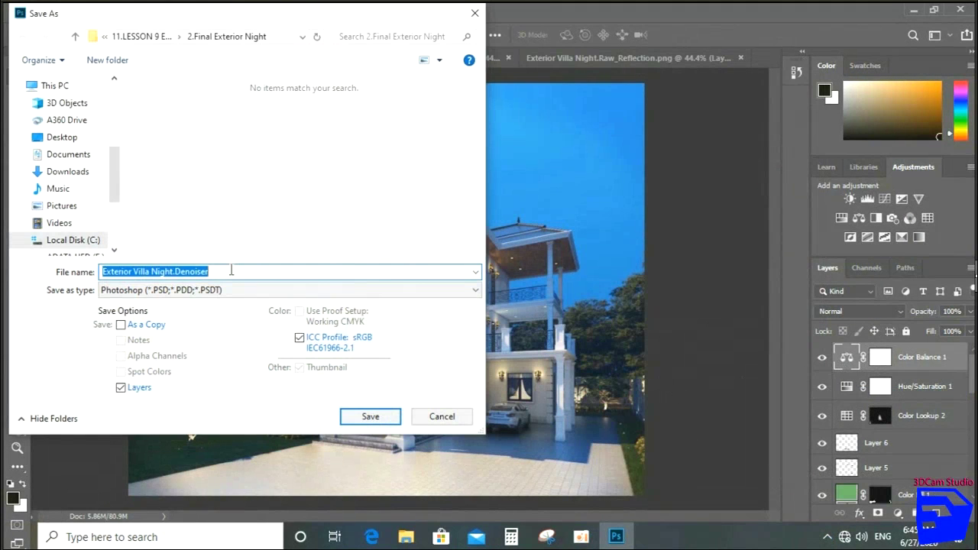
type("Final")
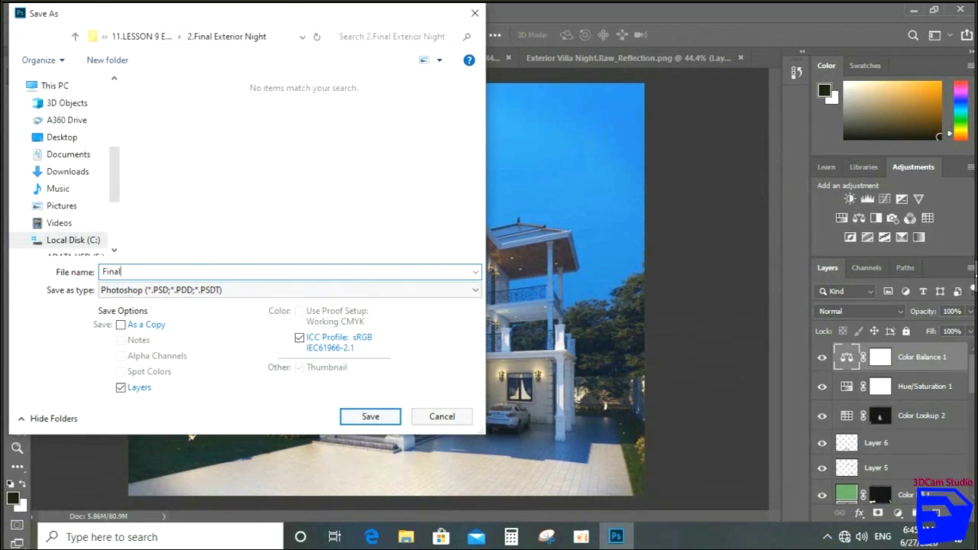
left_click(372, 417)
Step: Save the exterior night villa image again as a JPEG named Final
left_click(31, 11)
left_click(46, 158)
left_click(340, 290)
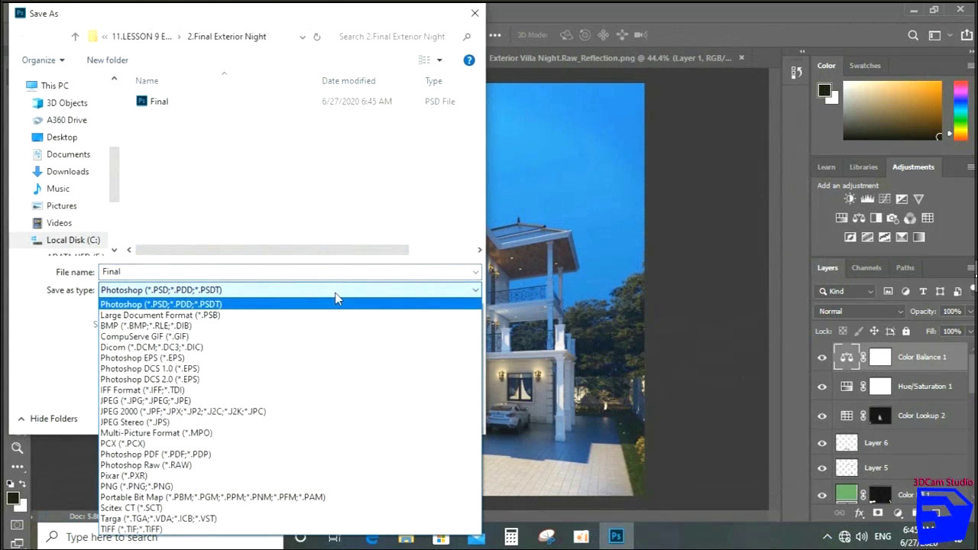
left_click(185, 400)
left_click(372, 416)
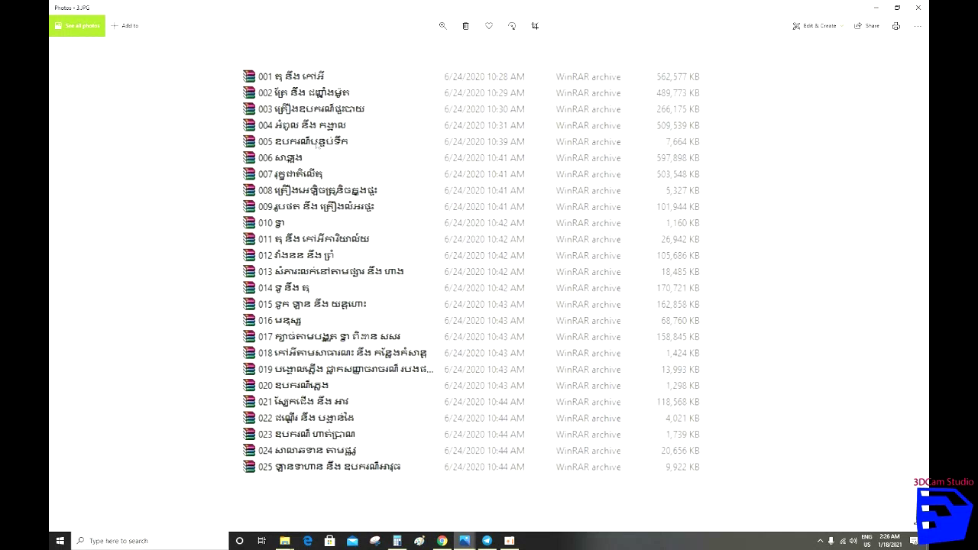
Step: Switch in Photos to the screenshot of the V-Ray curtain render and examine it
mouse_move(465, 533)
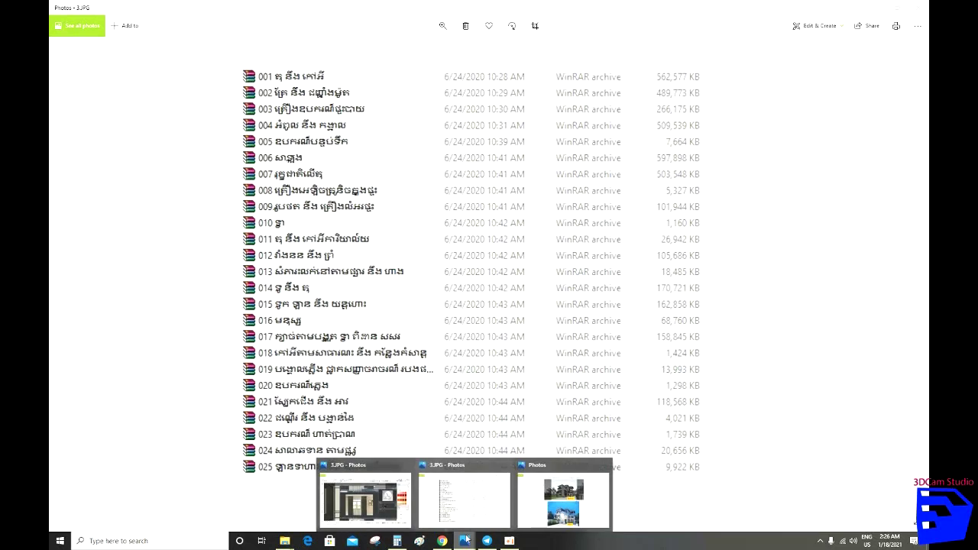
left_click(391, 512)
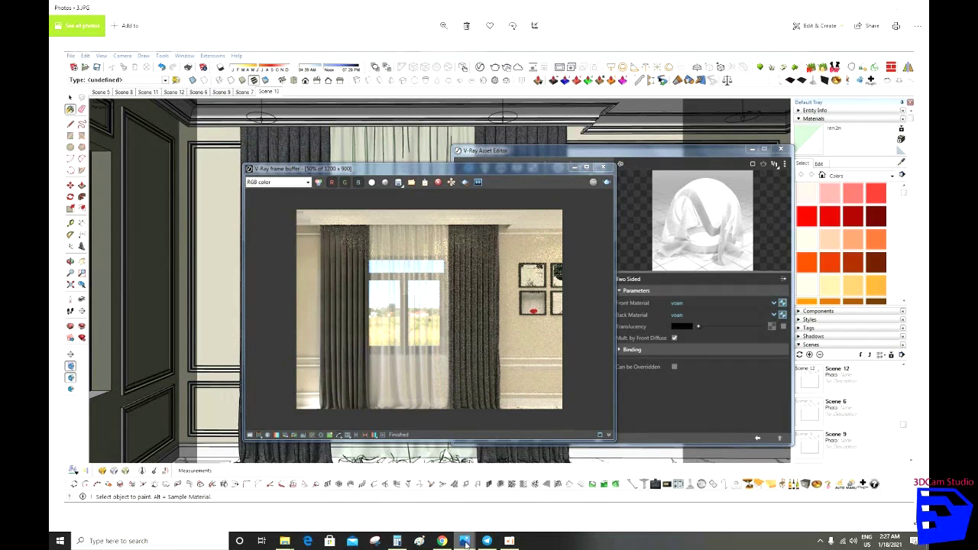
mouse_move(465, 544)
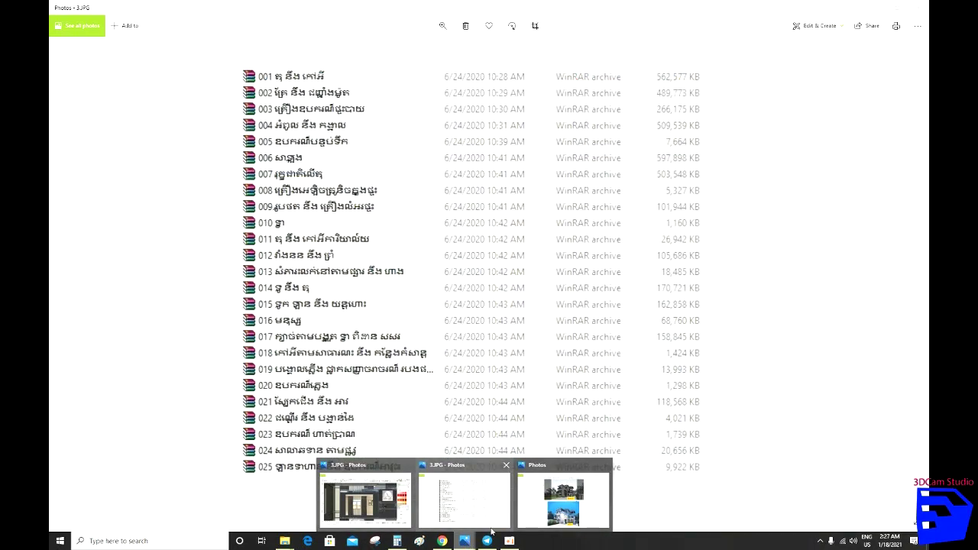
Step: Switch to Telegram and browse the interior renders posted in the G02 3DCam Sketch Up VRay Next group chat
left_click(487, 541)
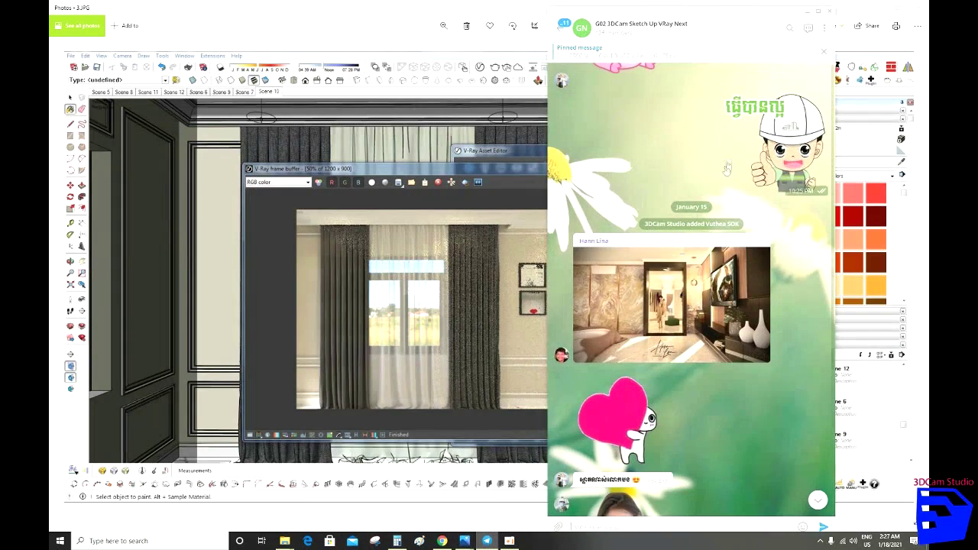
scroll(671, 279, "down", 3)
scroll(671, 279, "down", 2)
scroll(673, 279, "up", 10)
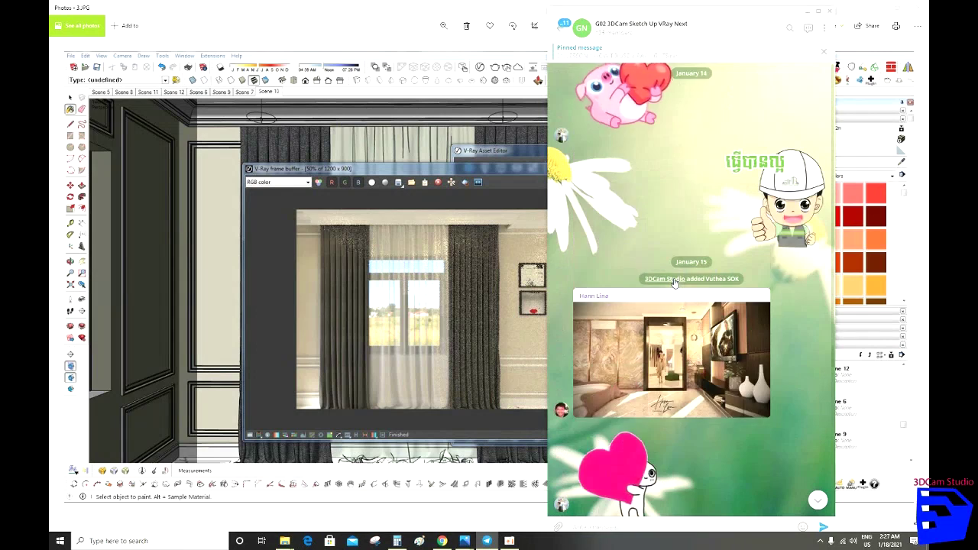
scroll(675, 281, "up", 5)
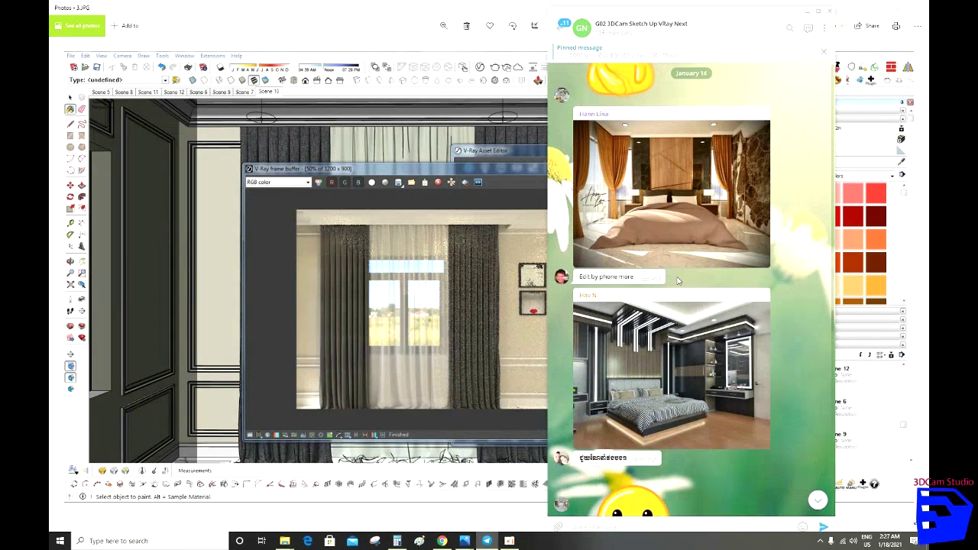
scroll(672, 265, "up", 2)
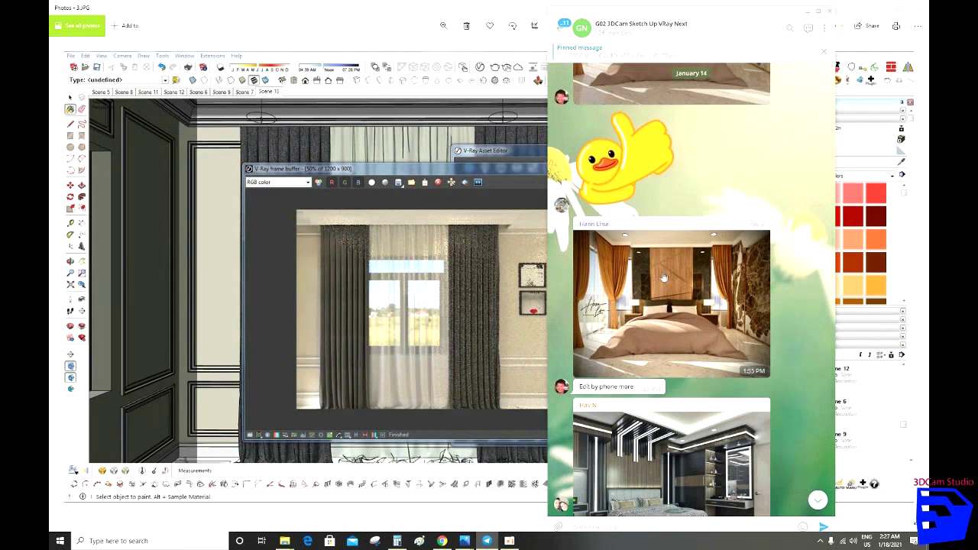
scroll(685, 205, "up", 2)
scroll(685, 205, "down", 3)
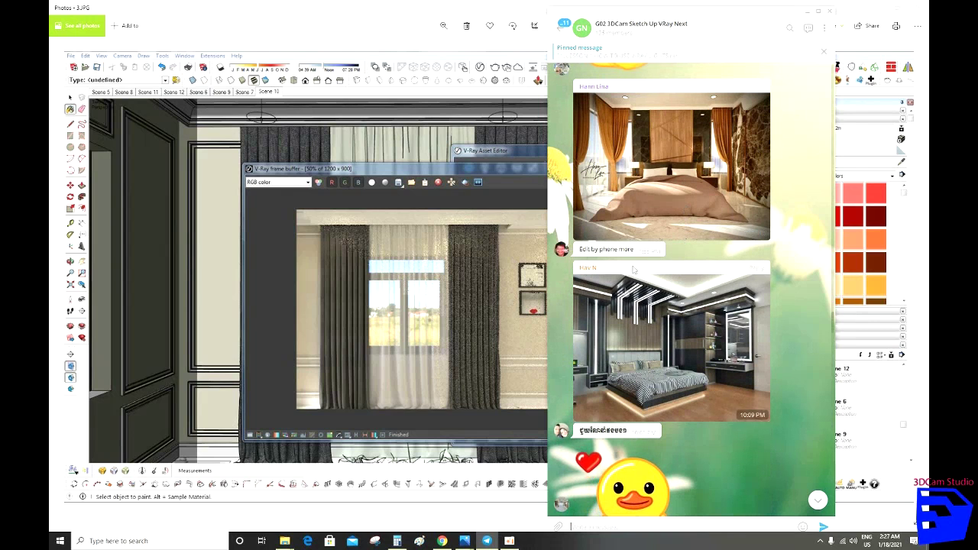
left_click(808, 10)
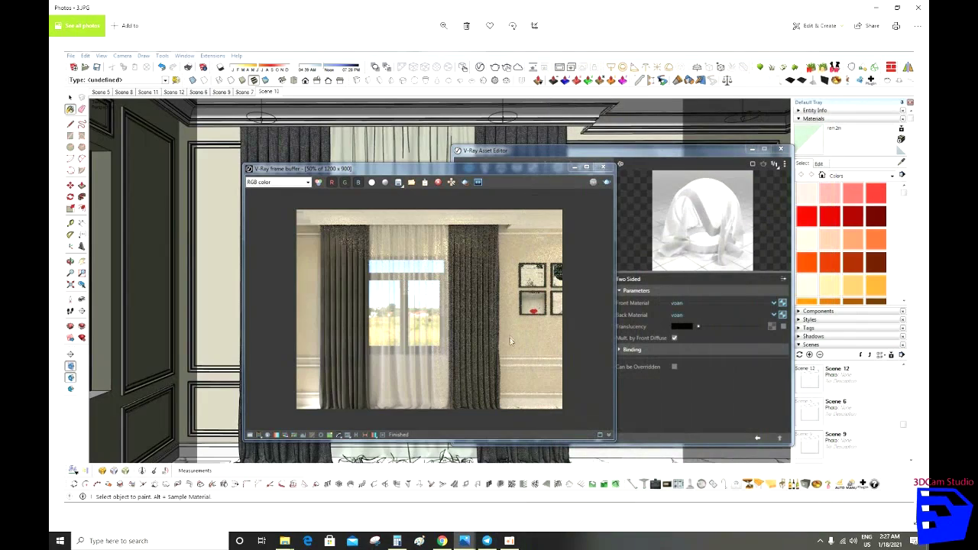
left_click(510, 540)
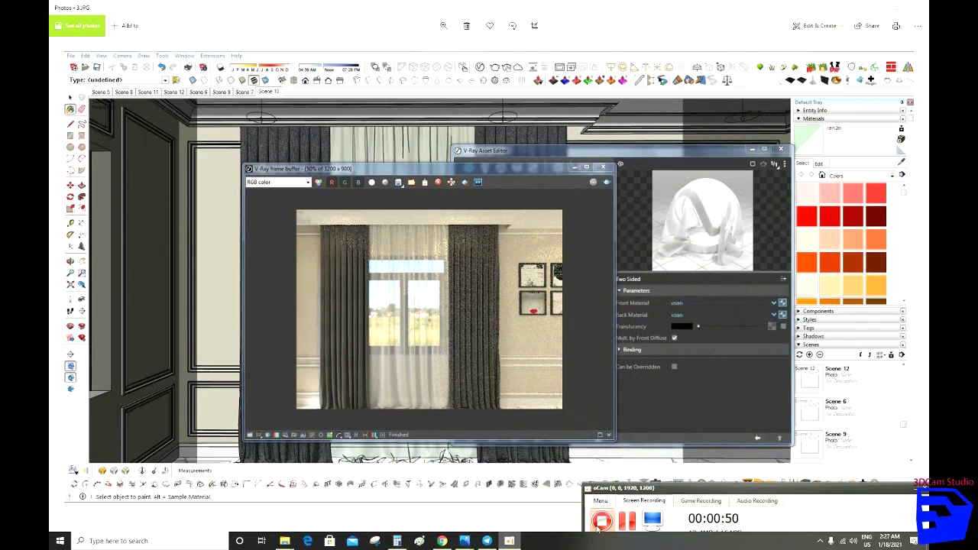